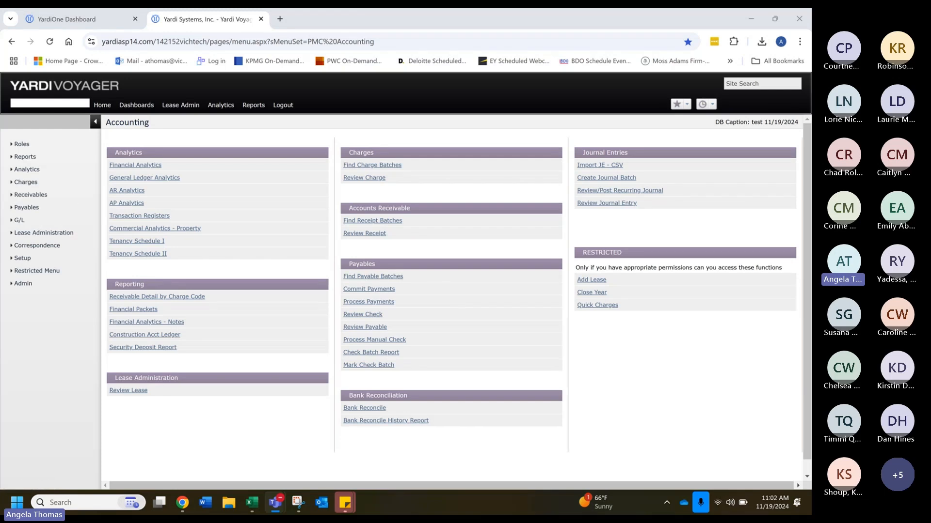
Step: Open the recovery estimate calculation filter under the Lease Administration recoveries functions
left_click(40, 234)
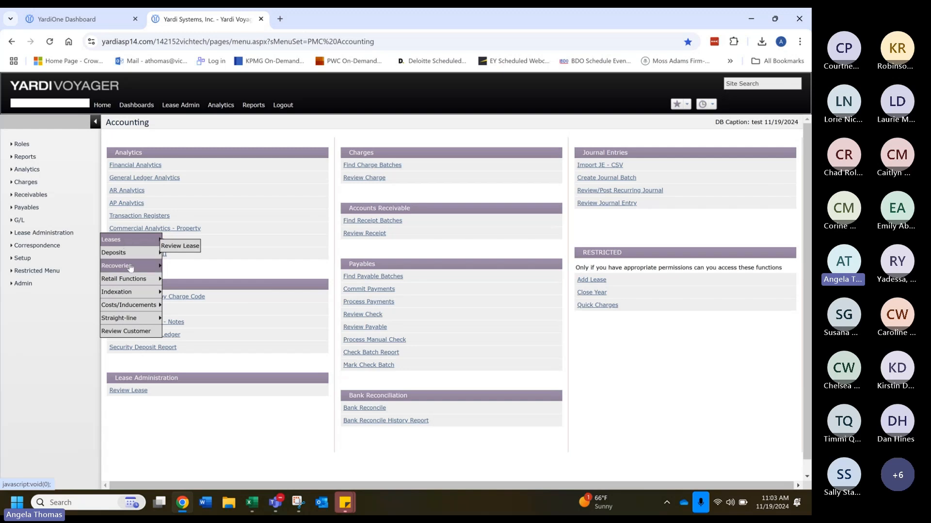
mouse_move(131, 267)
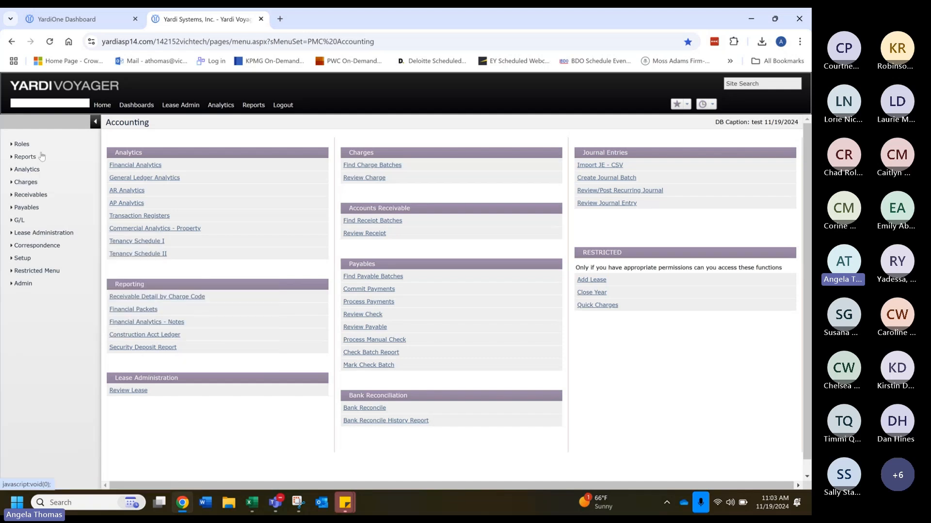
mouse_move(29, 146)
mouse_move(61, 237)
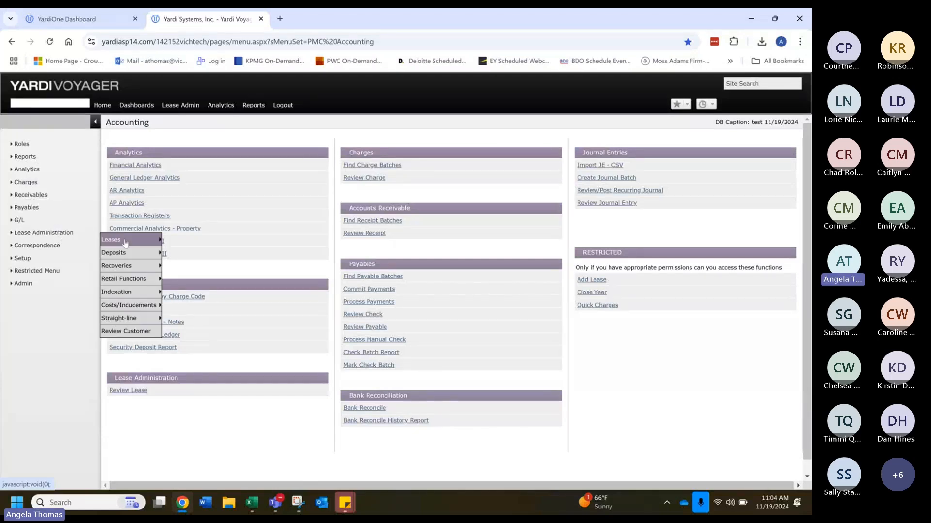
left_click(216, 363)
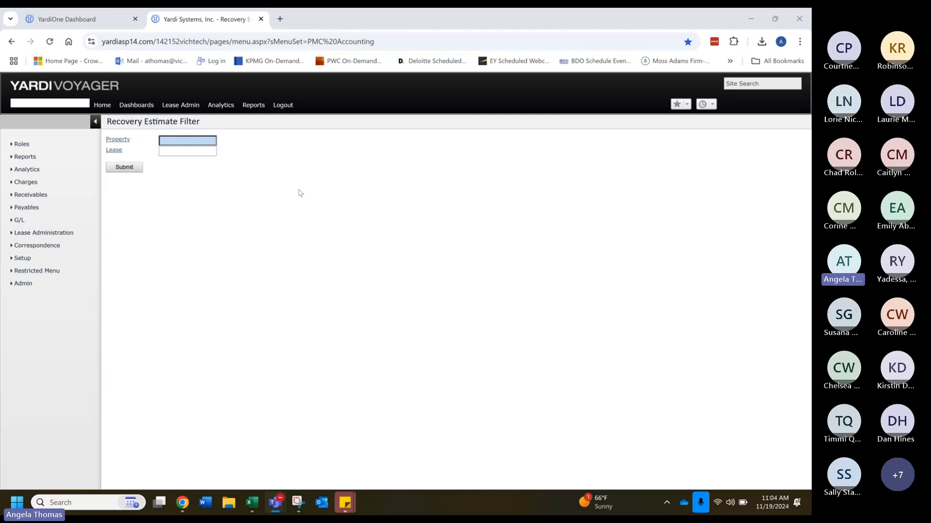
Step: Filter the recovery estimates to property rt000013 (Corbin Park North) with no lease specified, and submit the filter
left_click(201, 140)
type("0013")
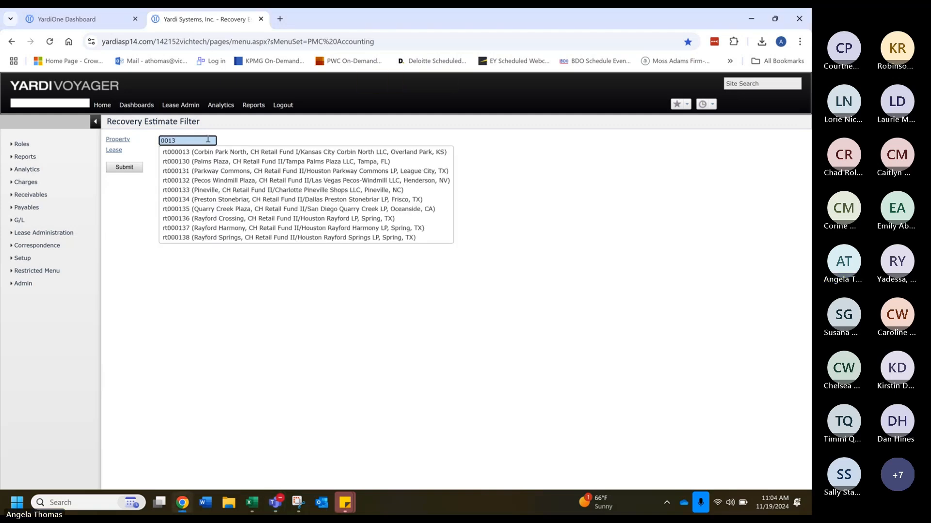
left_click(216, 152)
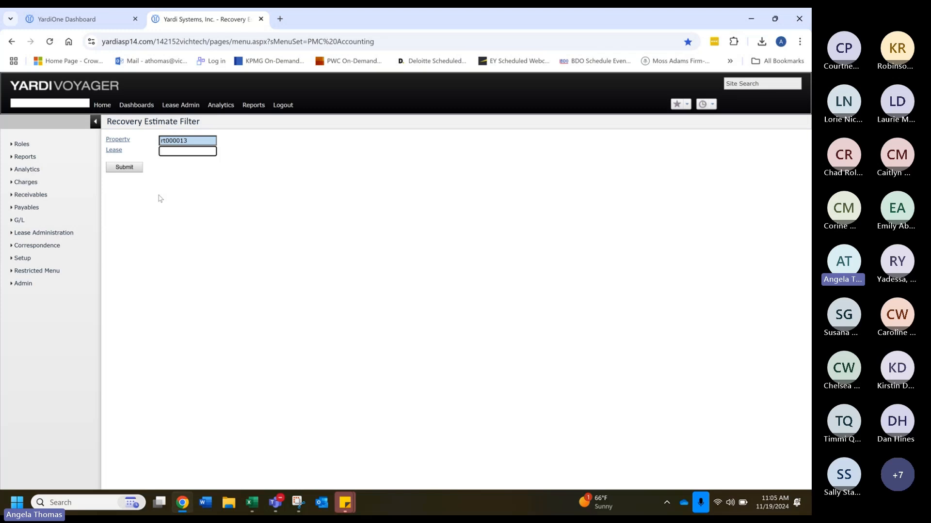
left_click(127, 169)
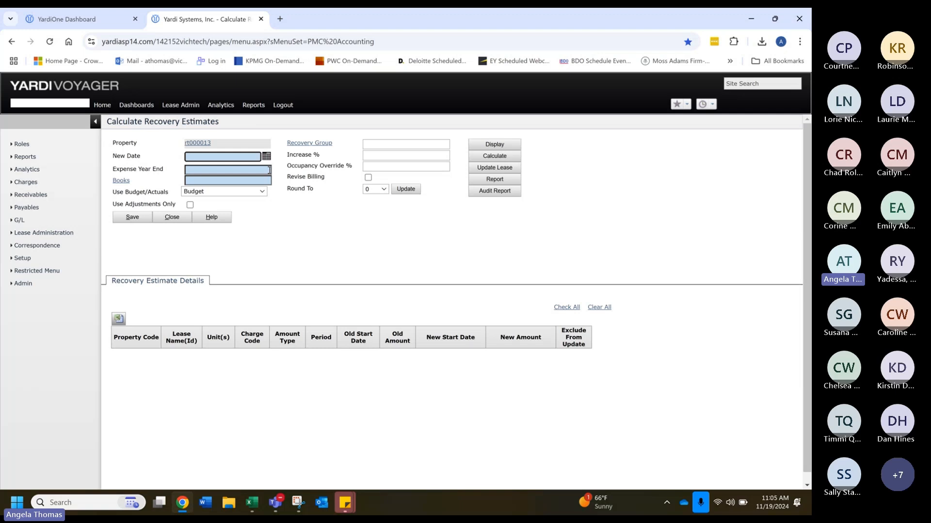
Step: Set the estimates' new date to 01/01/2025 and the expense year end to 12/2025
type("01/01/2025")
key("Tab")
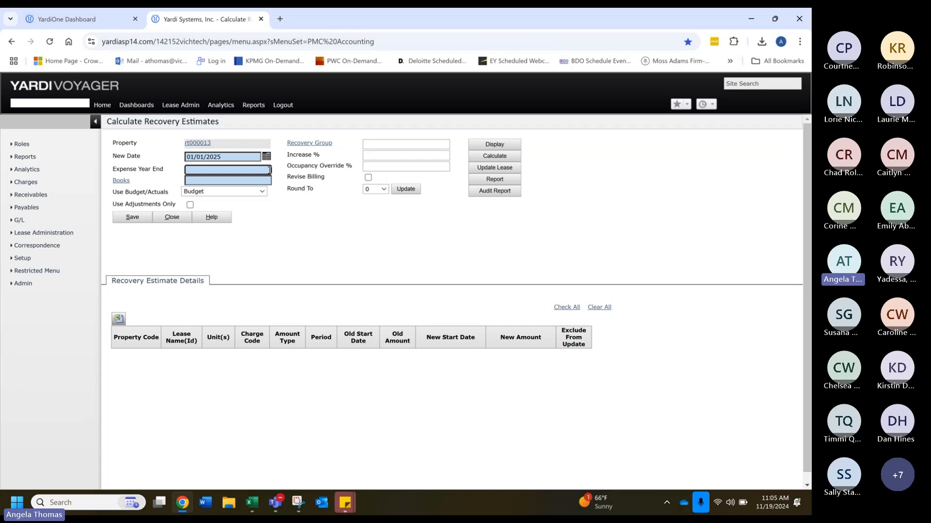
type("1225")
key("Tab")
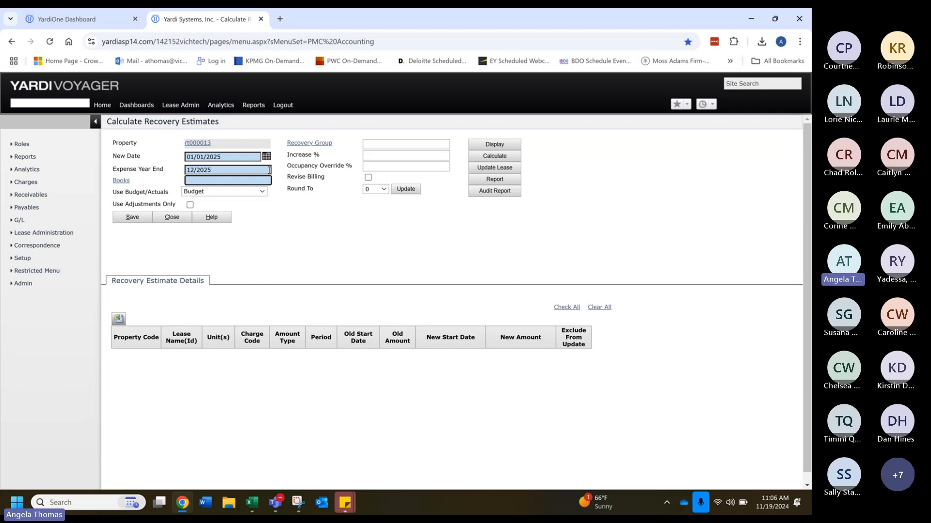
Step: Switch the Use Budget/Actuals basis to Actuals and back to Budget
left_click(254, 192)
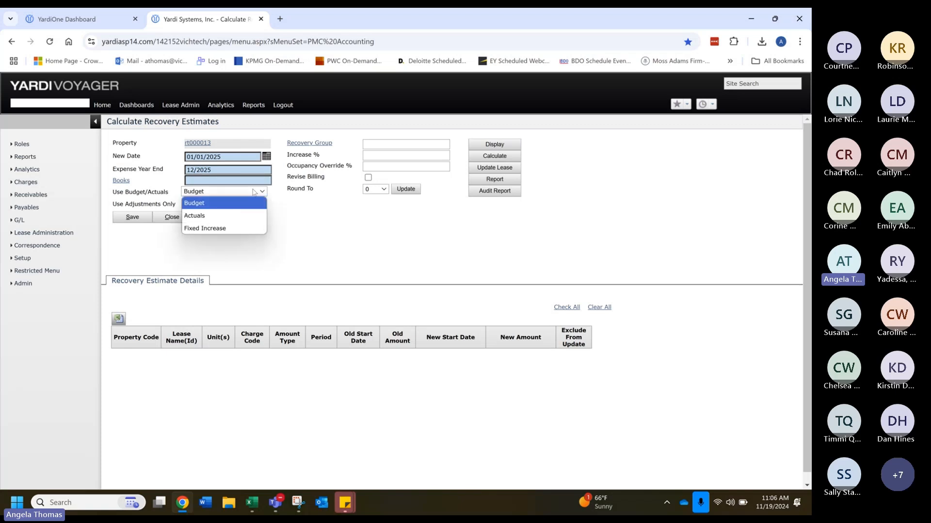
left_click(219, 216)
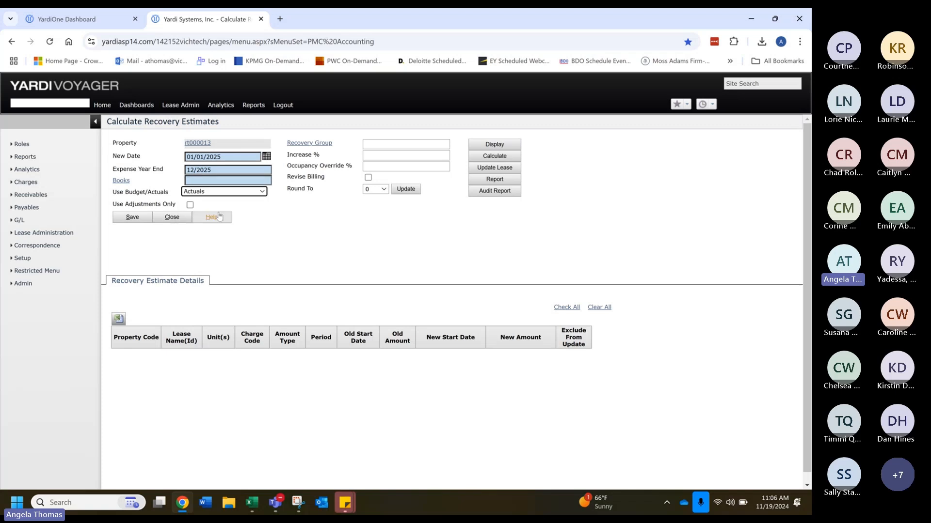
left_click(205, 192)
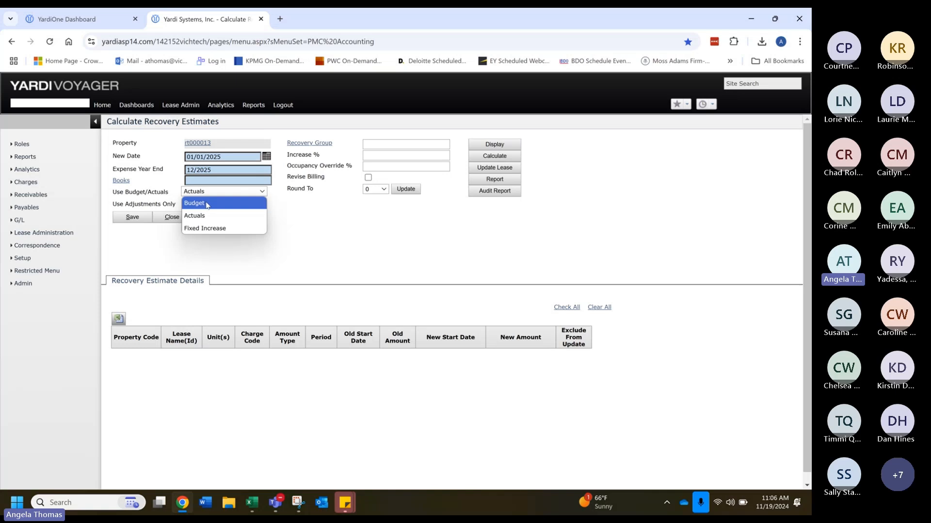
left_click(206, 203)
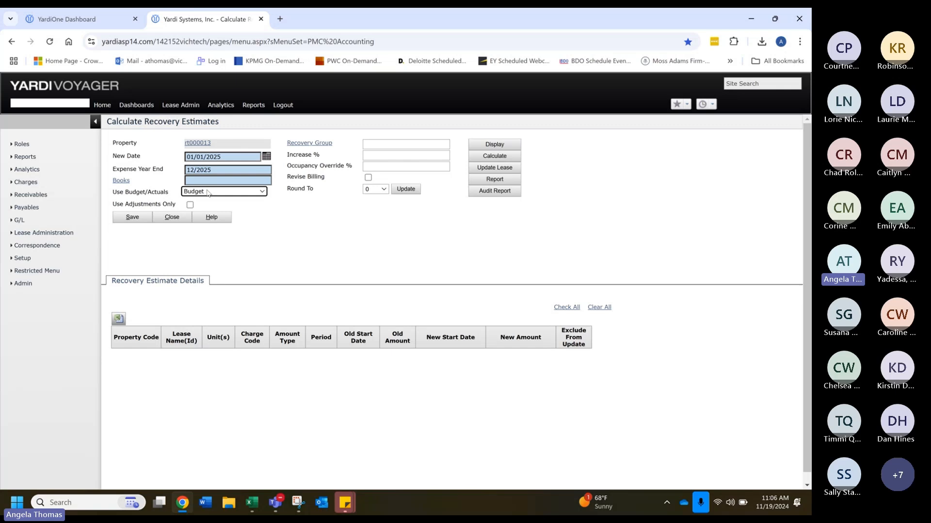
Step: Set the book for the estimate calculation to Proforma
left_click(217, 178)
type("prof")
left_click(201, 192)
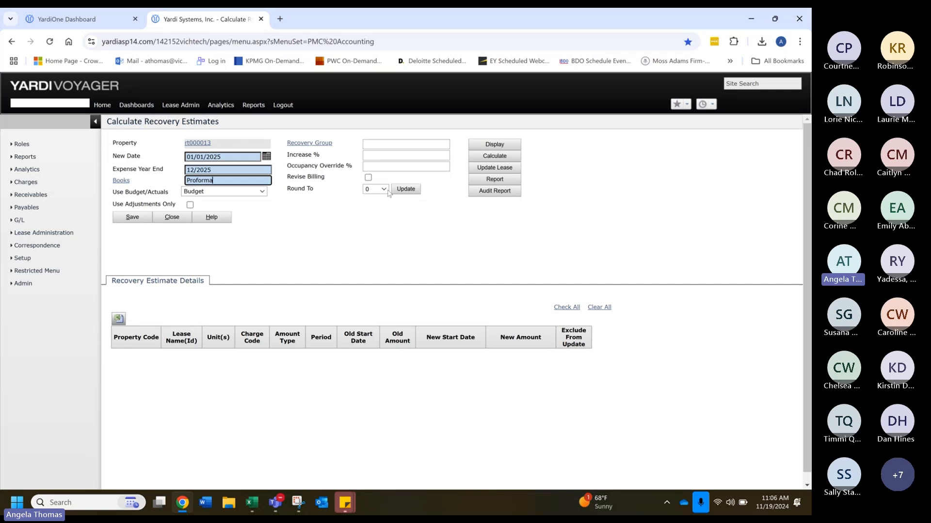
Step: Try an occupancy override of 85 percent and clear it again, leaving the increase percentage blank
left_click(382, 155)
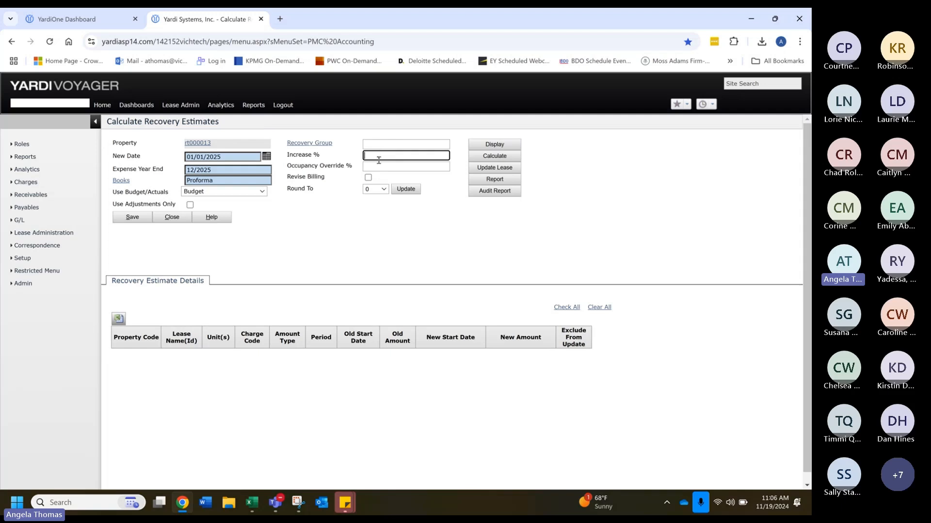
left_click(379, 166)
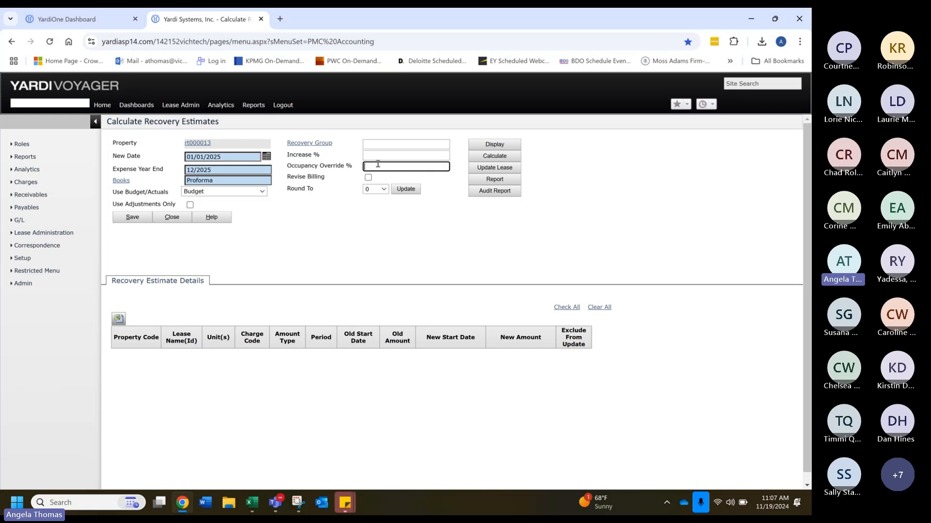
type("85")
key("BackSpace")
key("BackSpace")
Step: Calculate the recovery estimates with the recovery group left blank and review the resulting lease lines
left_click(406, 141)
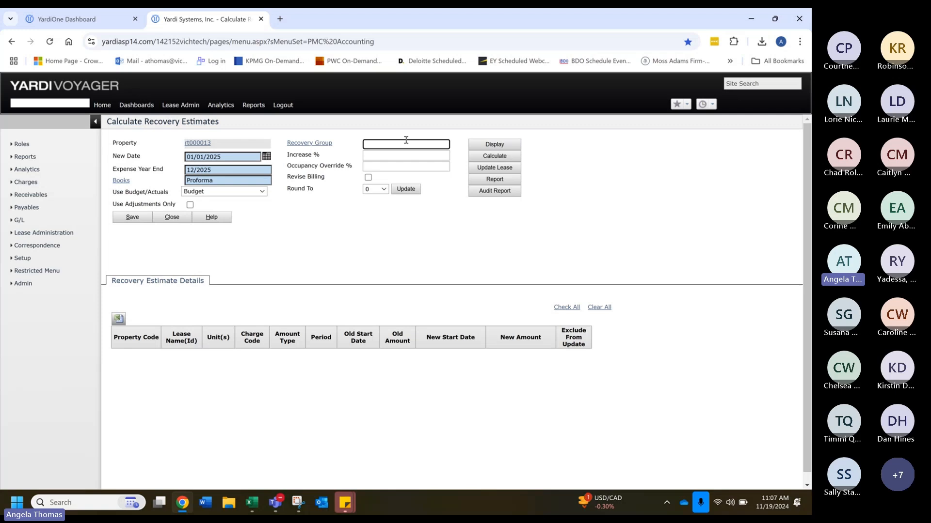
left_click(484, 158)
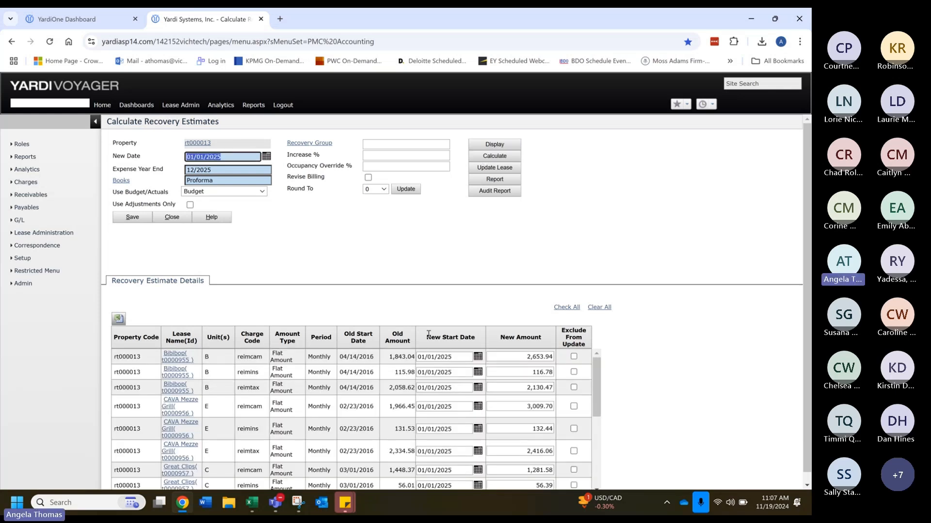
scroll(310, 354, "down", 3)
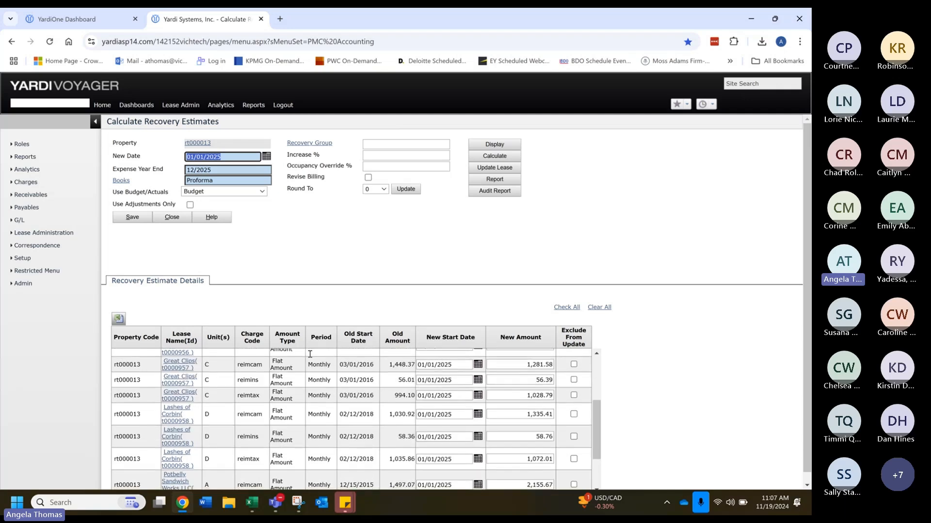
Step: Restrict the estimates to the CAM (Common Area Maintenance) recovery group and calculate them
left_click(389, 145)
type("cam")
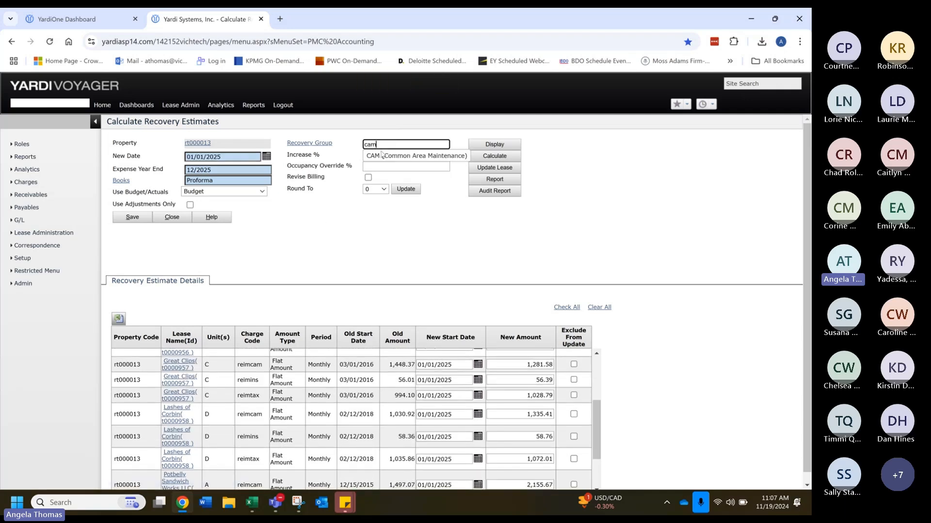
left_click(382, 156)
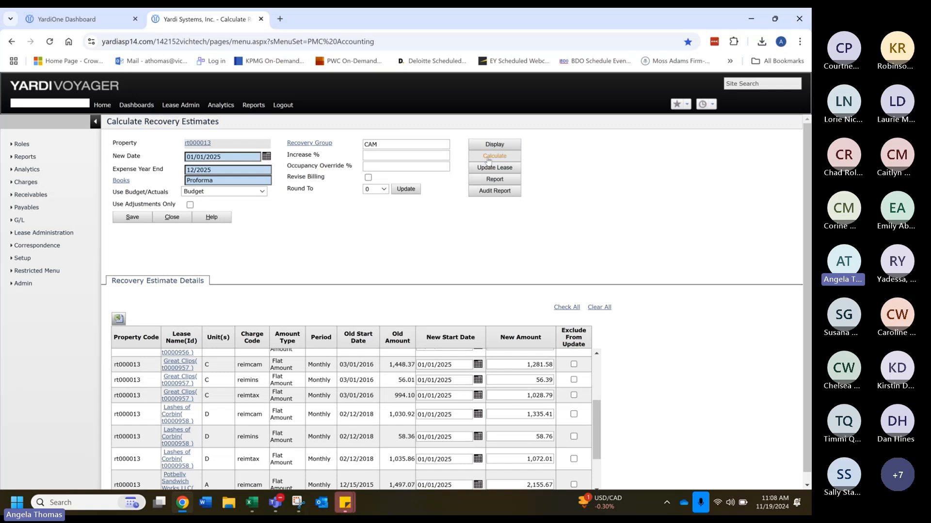
left_click(488, 160)
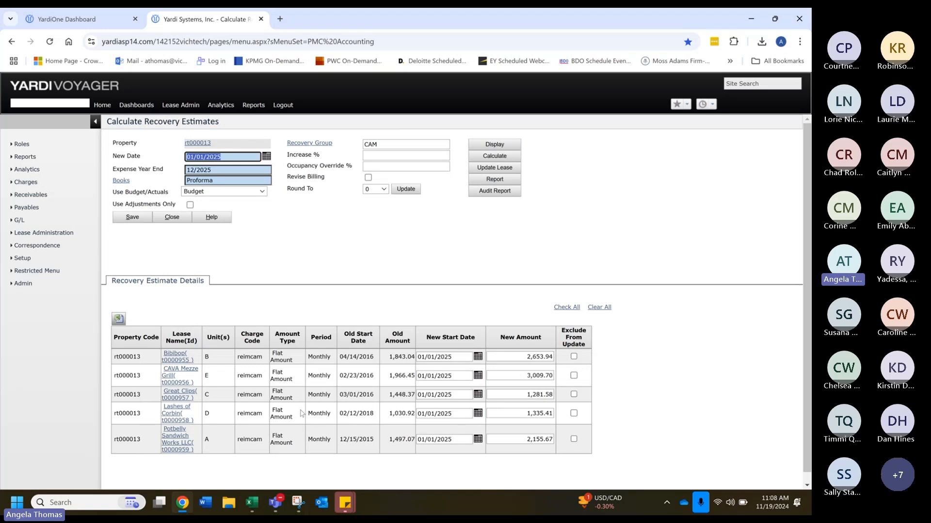
Step: Clear the recovery group and recalculate the estimates for all groups, leaving Revise Billing off
left_click(372, 140)
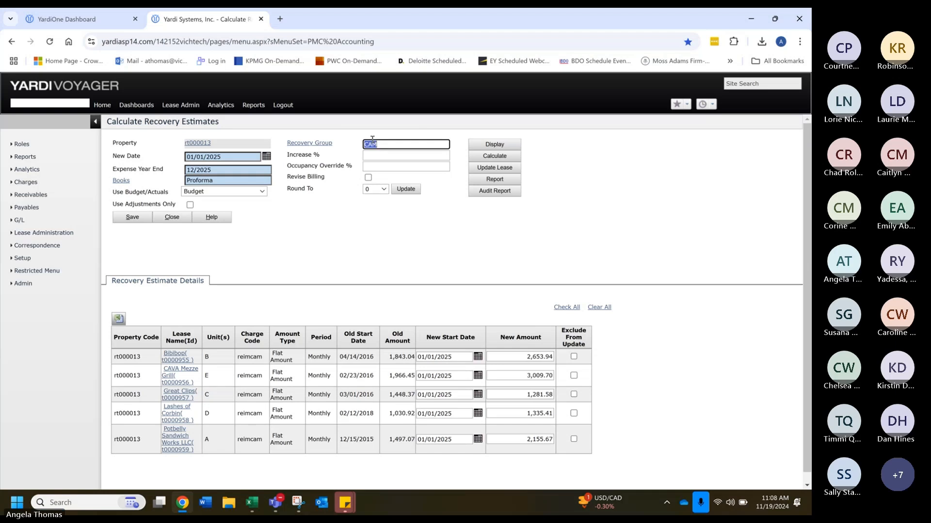
key("BackSpace")
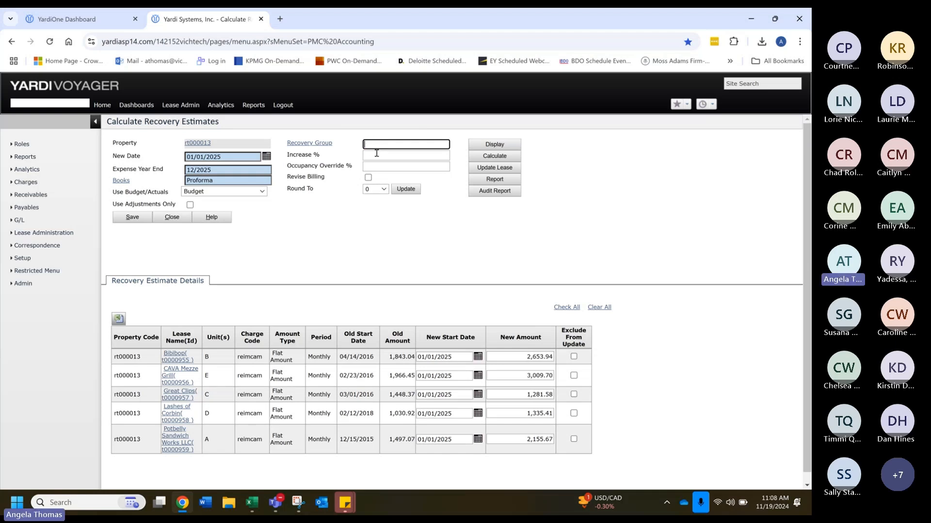
double_click(306, 182)
triple_click(307, 177)
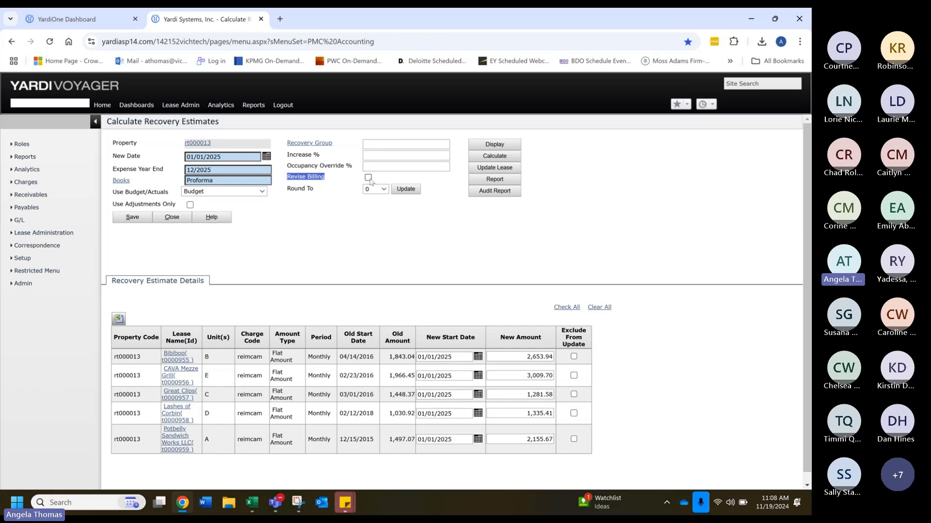
left_click(489, 156)
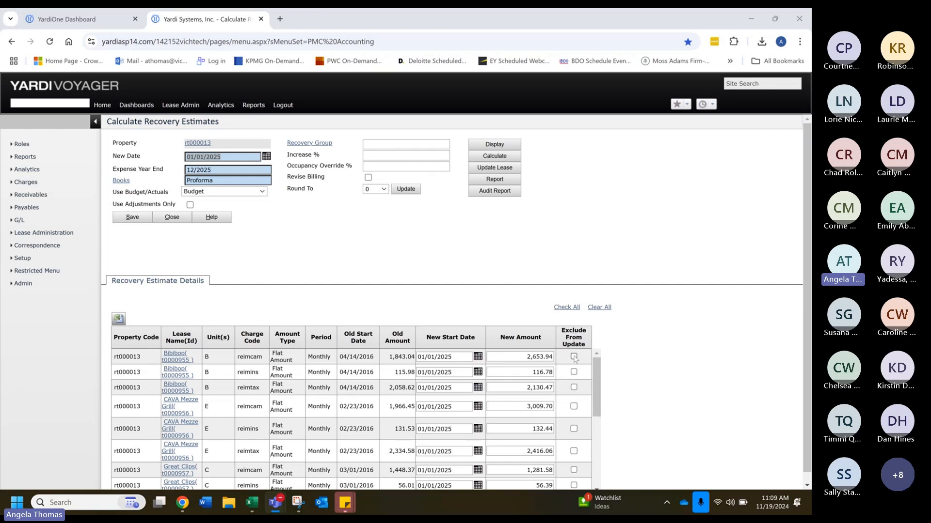
Step: Exclude all lines from the update and set Bibibop's new reimcam, reimins and reimtax amounts to 3,000, 150 and 2,300
left_click(567, 308)
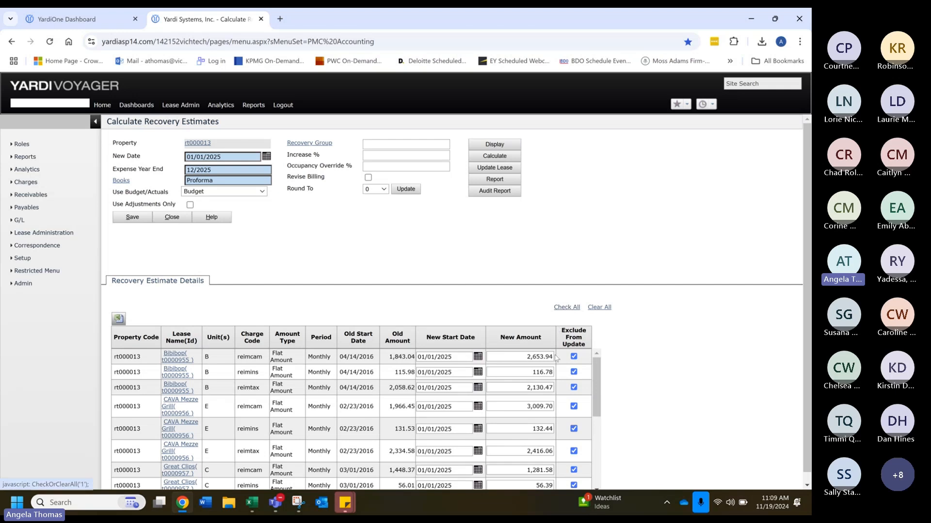
left_click(517, 357)
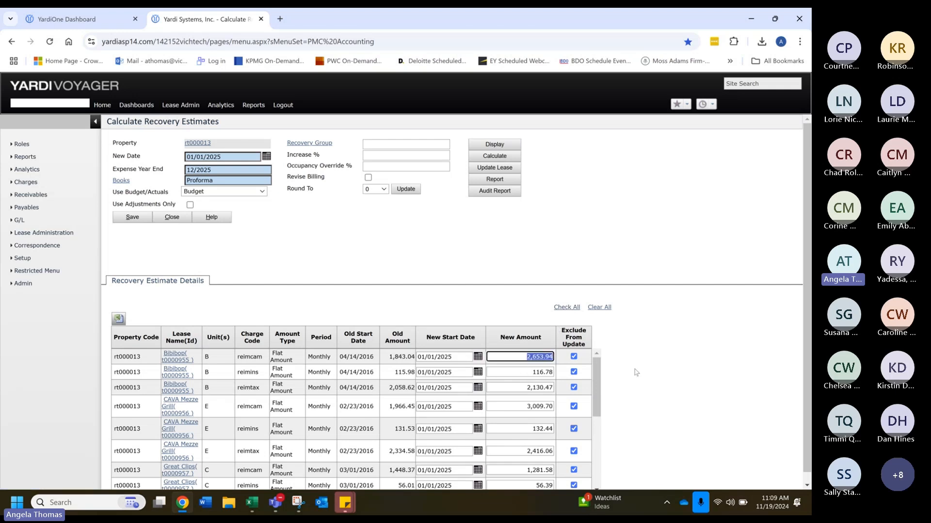
type("3000")
key("Tab")
type("150")
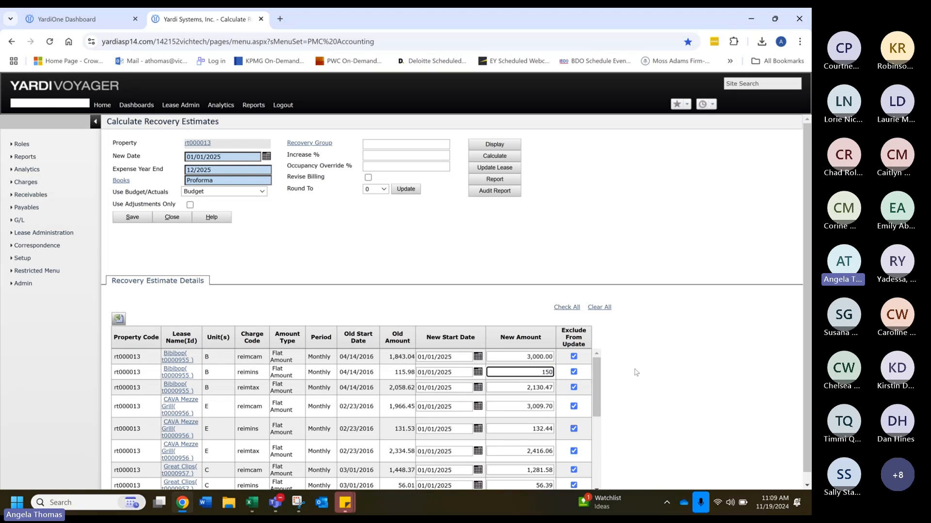
key("Tab")
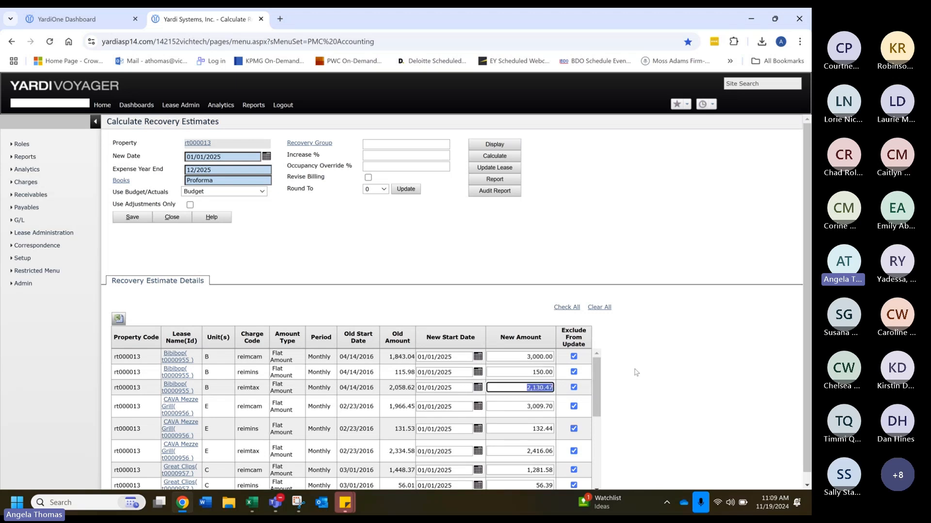
type("2300")
key("Tab")
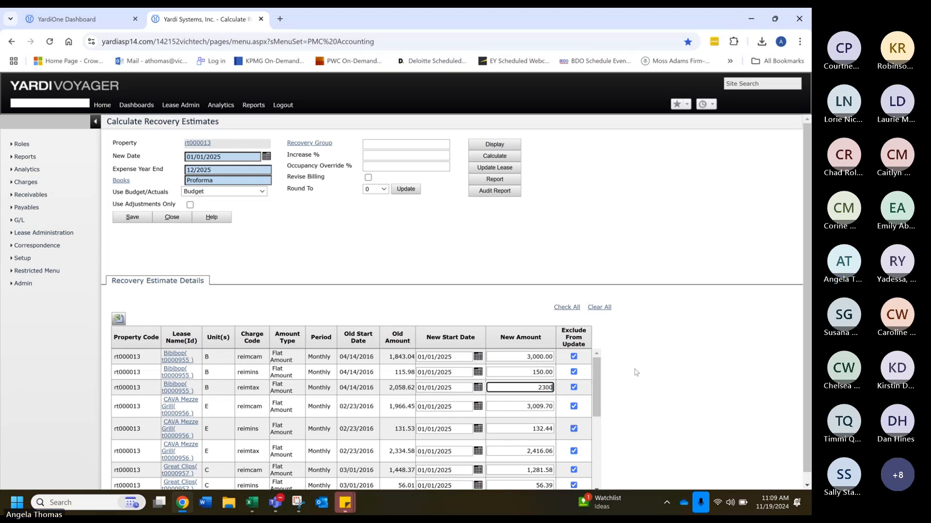
Step: Include Bibibop's three charge lines in the update again, update the lease, and review the remaining lines
left_click(574, 388)
left_click(574, 372)
left_click(573, 356)
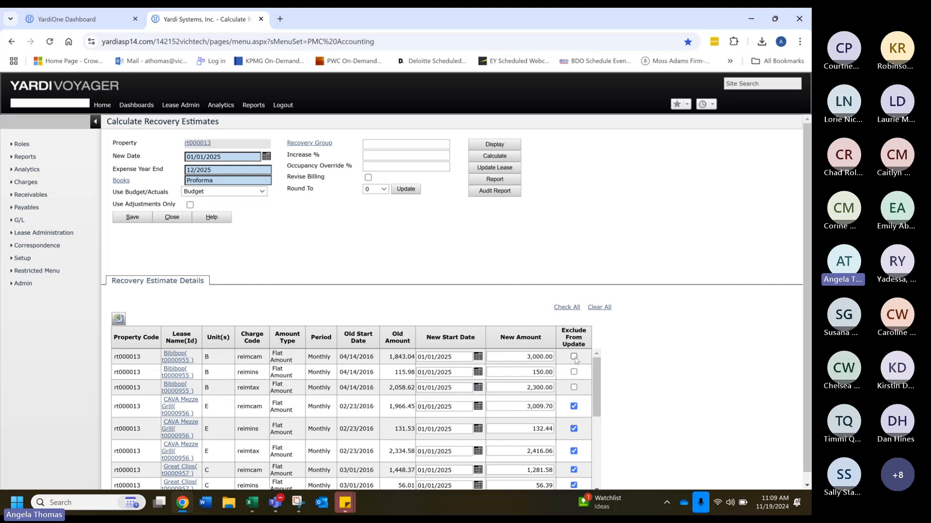
left_click(510, 168)
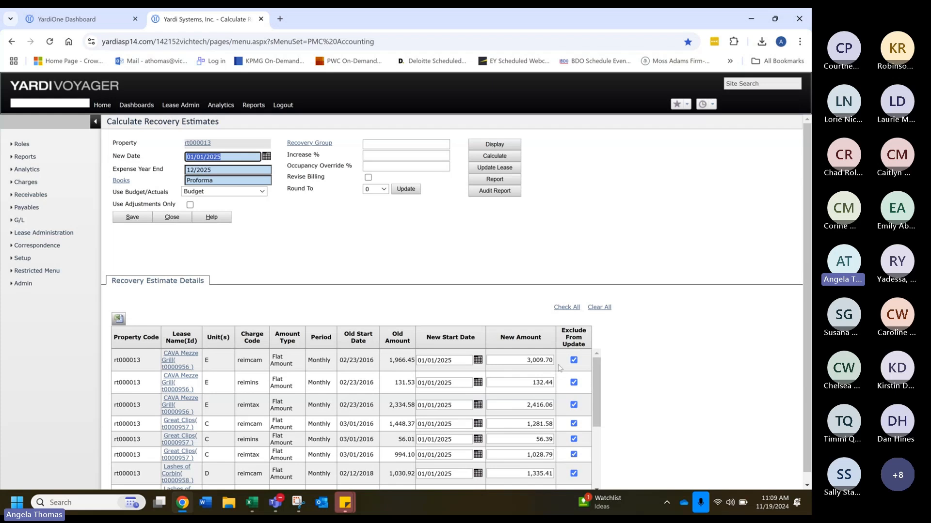
scroll(492, 407, "down", 3)
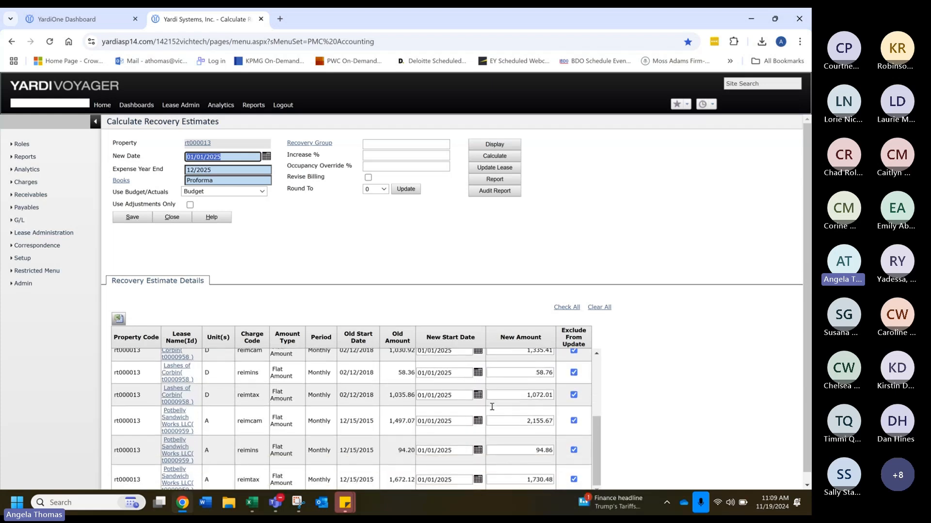
scroll(492, 407, "up", 3)
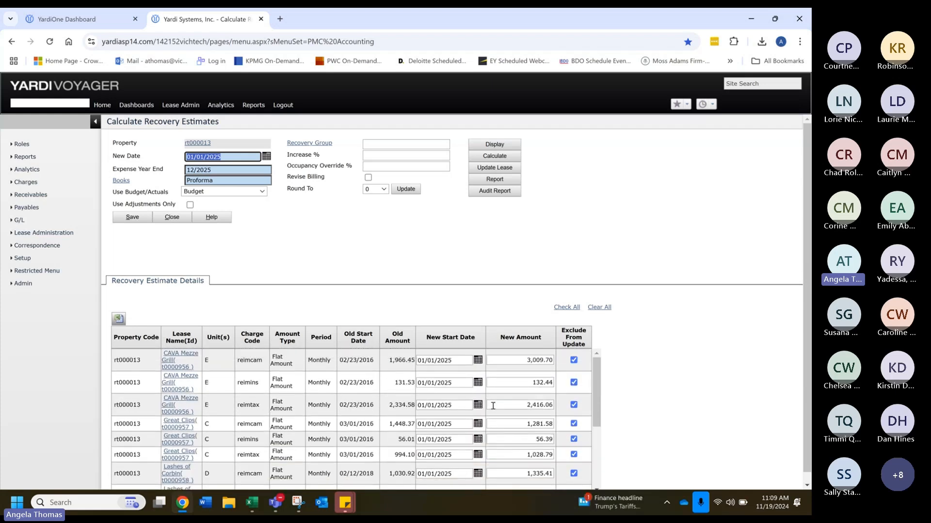
Step: Include CAVA Mezze Grill's reimcam, reimins and reimtax lines in the update and update the lease
left_click(573, 360)
left_click(574, 382)
left_click(573, 404)
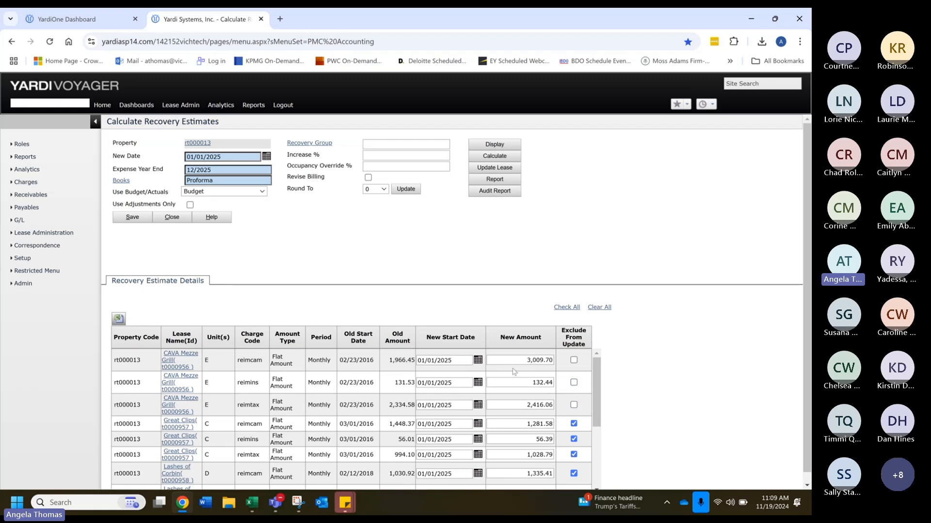
left_click(502, 168)
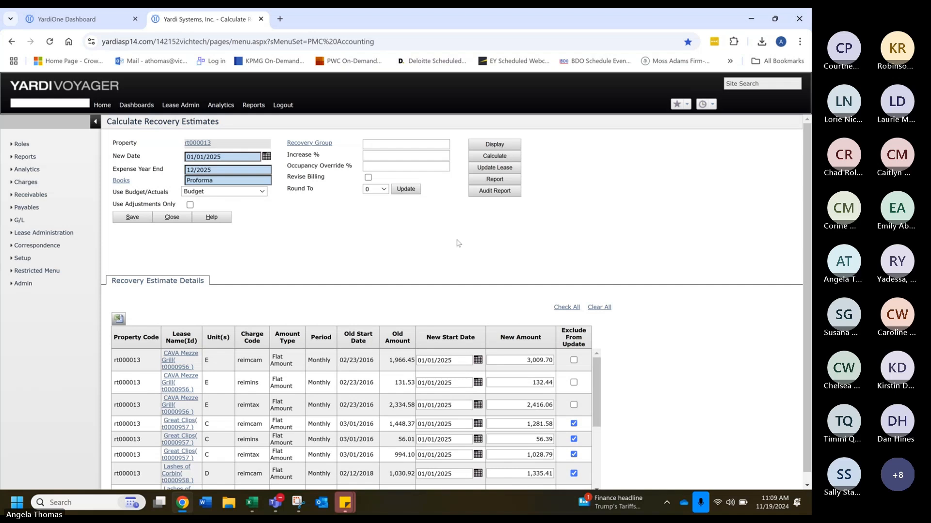
Step: Include Great Clips' three charge lines in the update, update the lease, and review the remaining lines
left_click(573, 357)
left_click(573, 371)
left_click(573, 387)
left_click(504, 168)
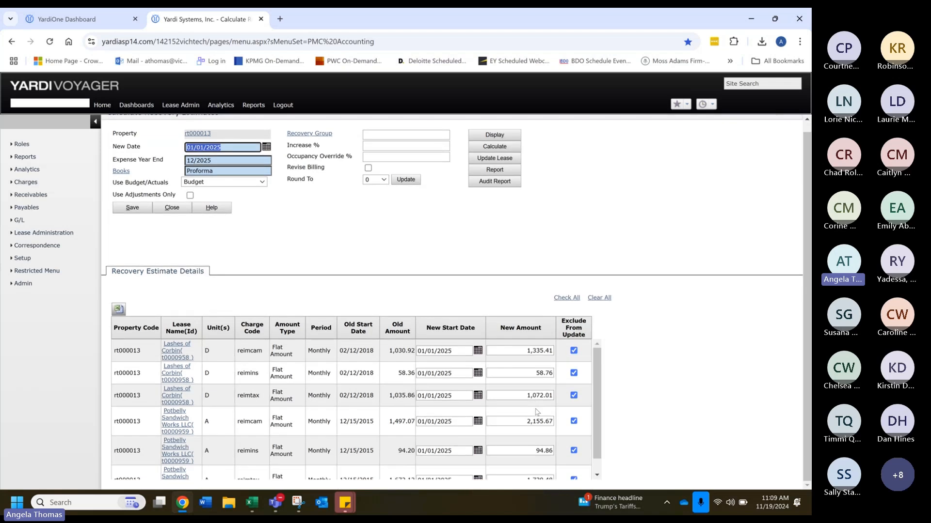
scroll(561, 426, "down", 1)
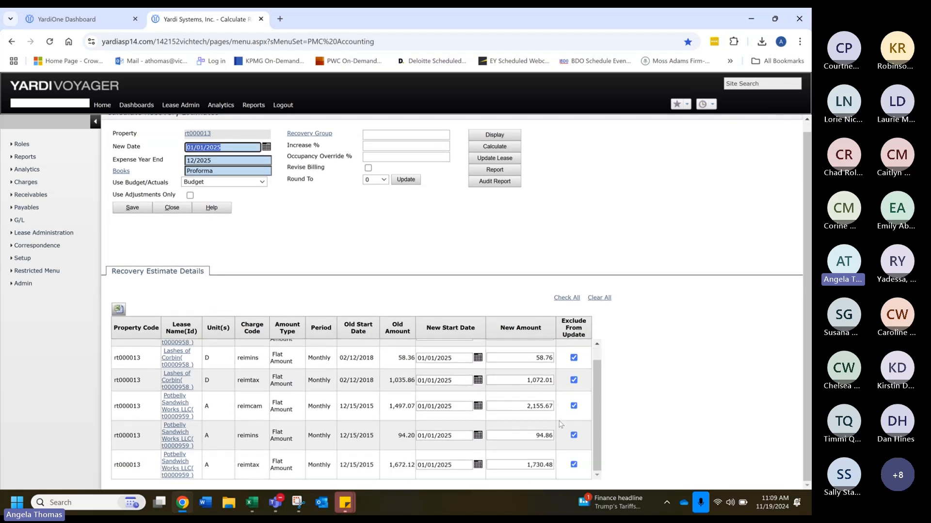
scroll(558, 432, "up", 3)
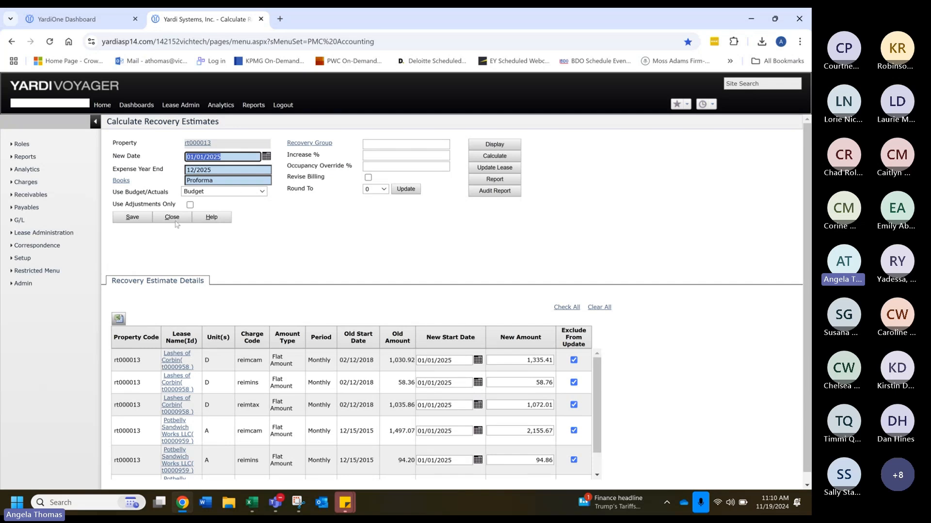
double_click(213, 159)
left_click(212, 162)
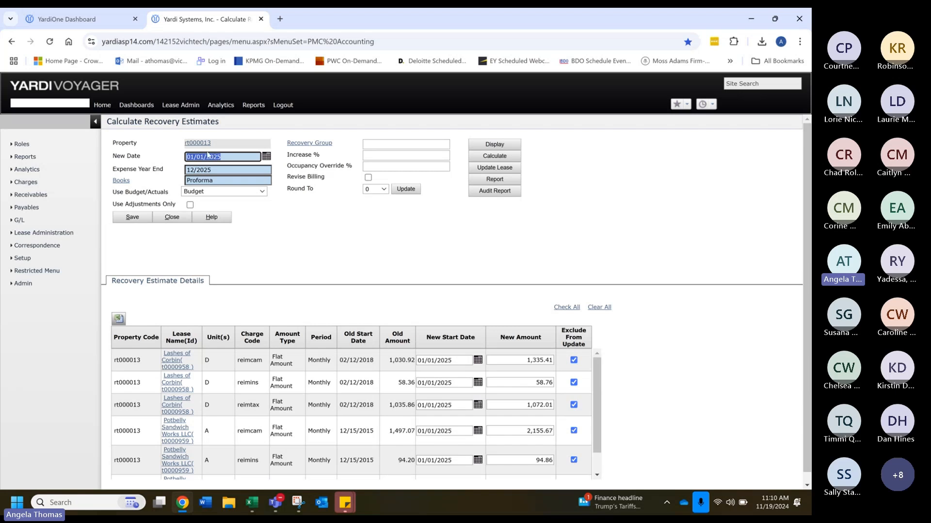
Step: Include Lashes of Corbin's three charge lines in the update and set its new reimcam amount to 1,500
left_click(574, 360)
left_click(574, 382)
left_click(573, 404)
left_click(516, 360)
type("1,500")
key("Tab")
Step: Set Lashes of Corbin's new reimins and reimtax amounts to 60 and 1,100, and update the lease
scroll(633, 386, "down", 1)
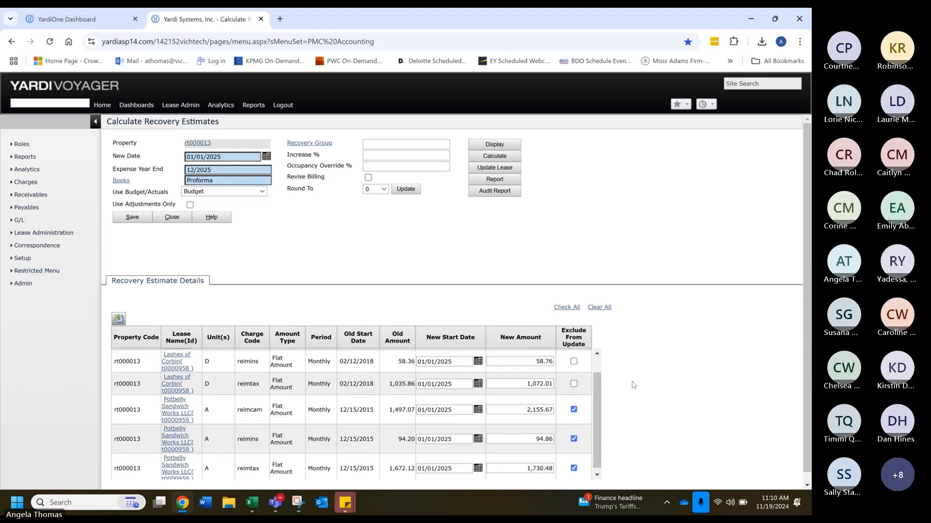
left_click(524, 360)
type("60")
left_click(514, 385)
type("1,100")
key("Tab")
left_click(511, 169)
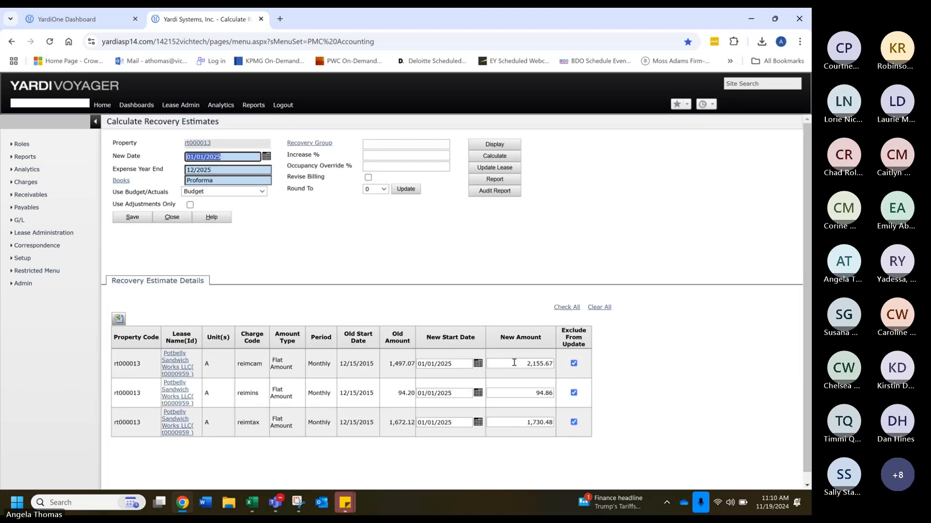
Step: Set Potbelly Sandwich Works' new reimcam, reimins and reimtax amounts to 2,200, 100 and 1,800
type("2200")
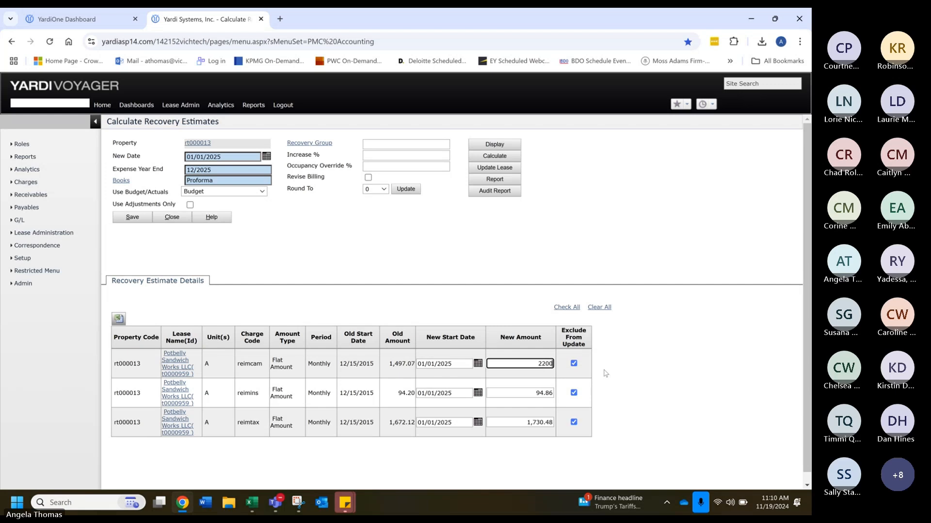
left_click(524, 393)
type("100")
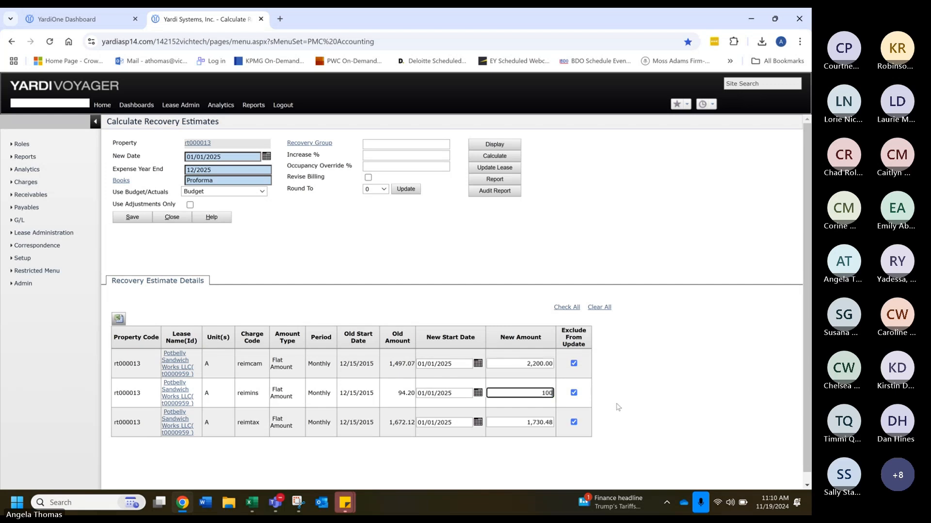
left_click(522, 422)
type("1800")
Step: Include Potbelly Sandwich Works' three charge lines in the update and update the lease
left_click(573, 422)
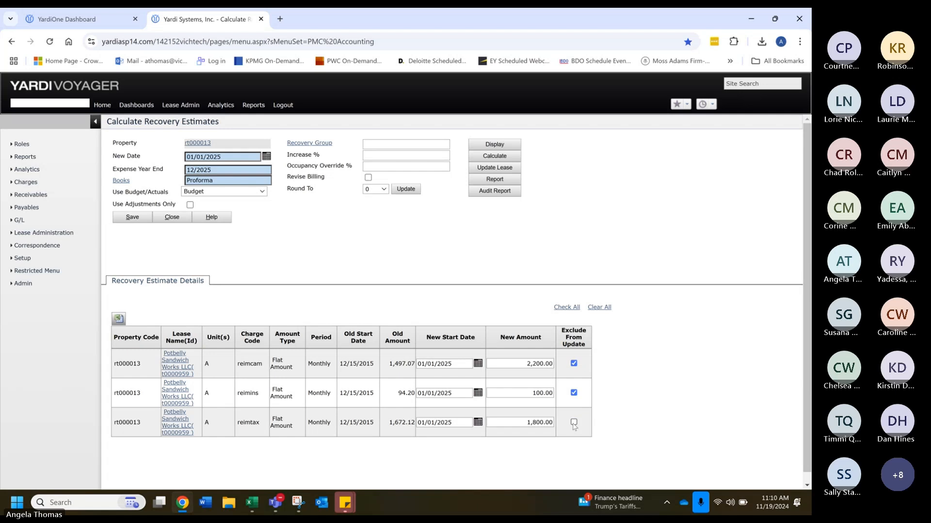
left_click(574, 393)
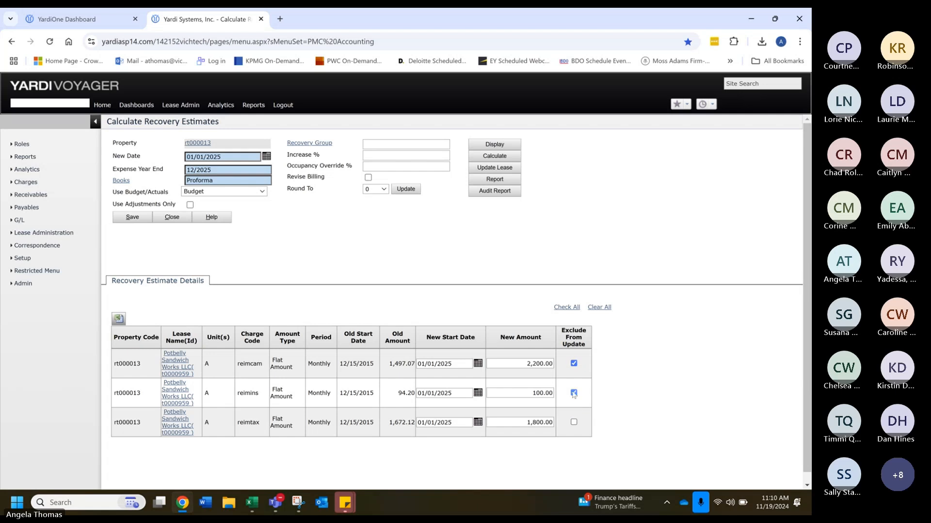
left_click(493, 168)
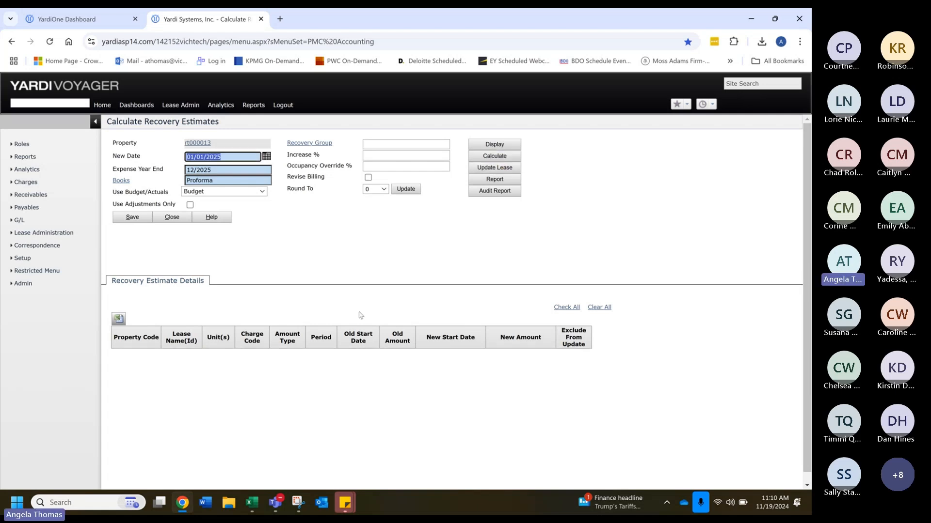
Step: Reopen the restricted recovery estimate update and filter it to property rt000013
left_click(64, 233)
mouse_move(130, 267)
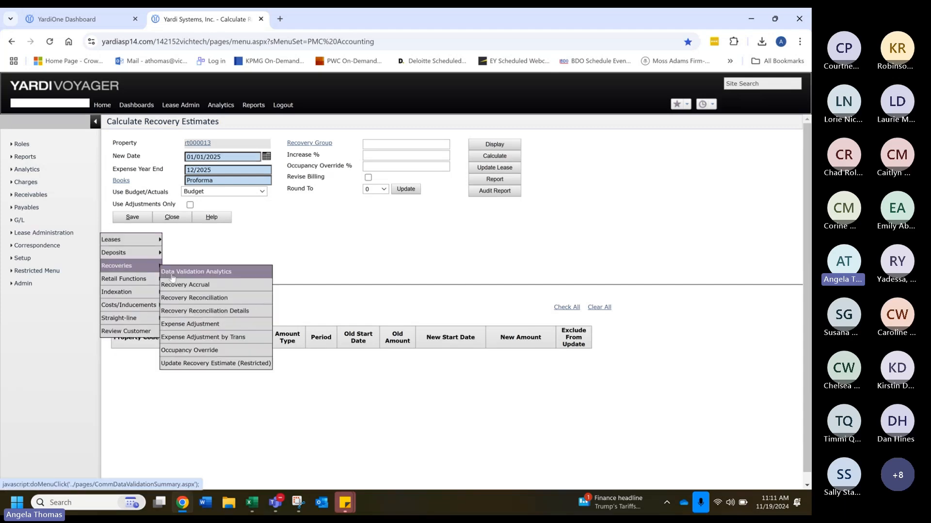
left_click(188, 366)
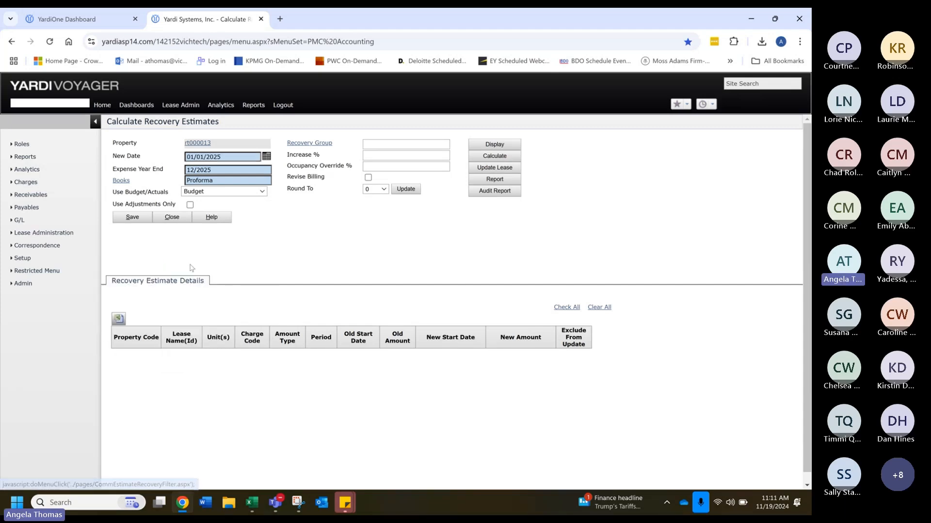
left_click(198, 144)
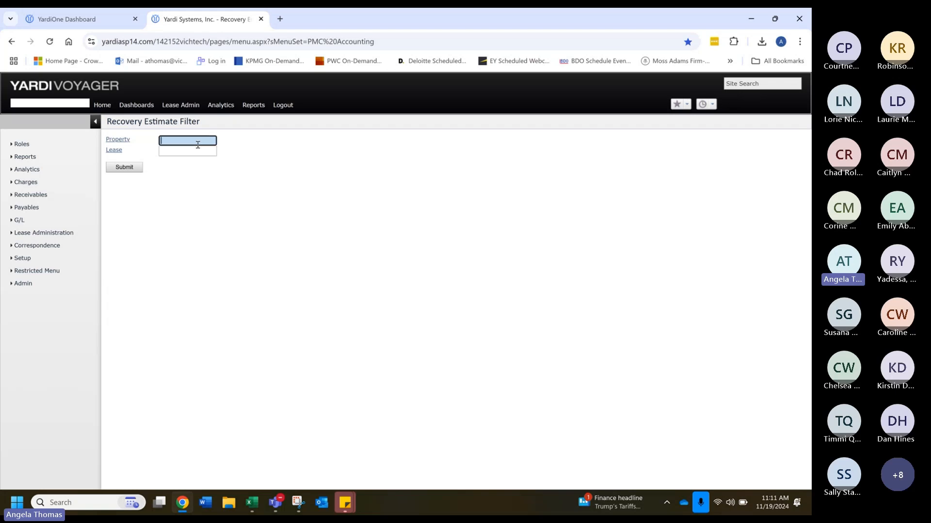
type("013")
left_click(204, 152)
left_click(127, 168)
Step: Calculate the estimates with new date 01/01/2025, expense year end 12/2025 and the Proforma book, and review all tenants' lines
type("01/01/2025")
key("Tab")
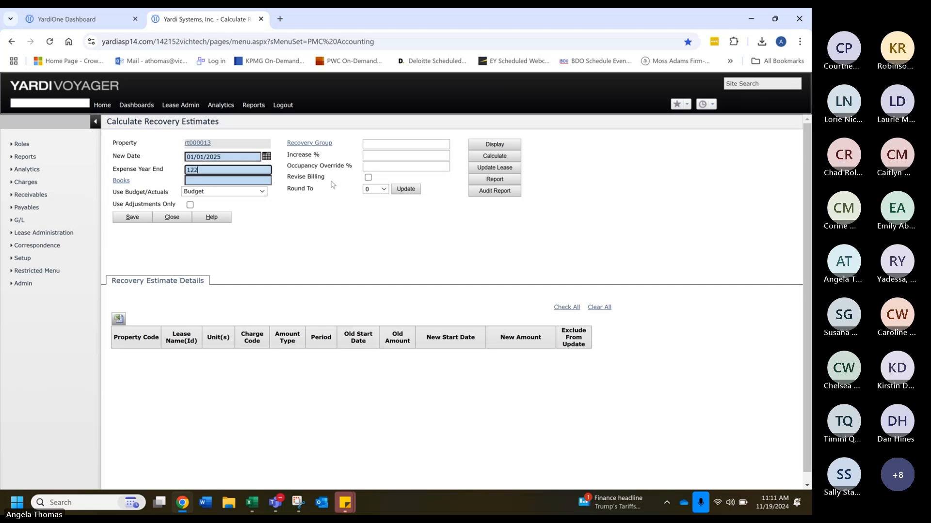
type("1225")
key("Tab")
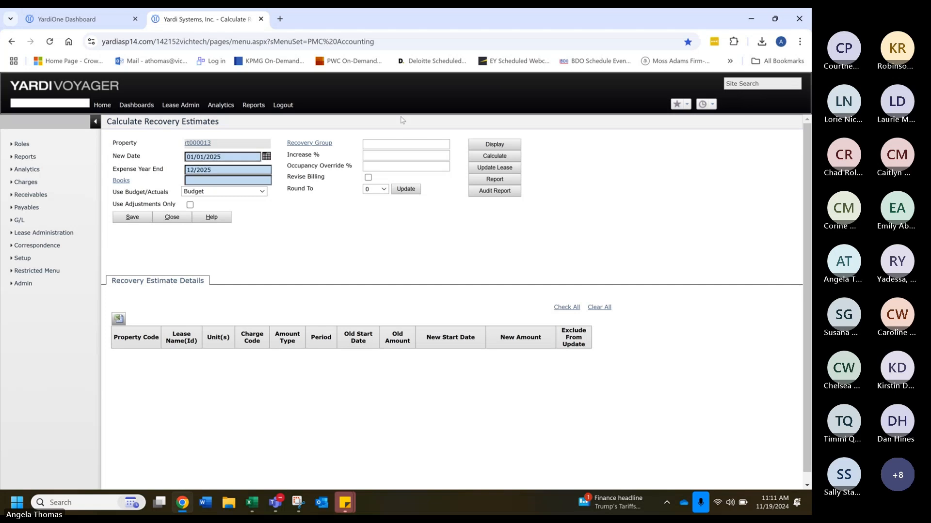
left_click(266, 180)
type("pro")
left_click(199, 193)
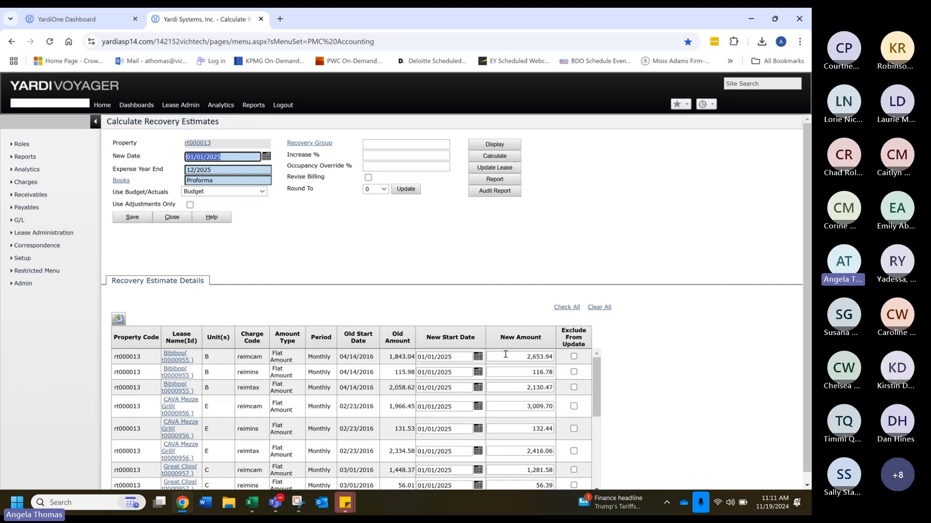
scroll(538, 424, "down", 5)
scroll(502, 363, "down", 1)
scroll(501, 362, "up", 5)
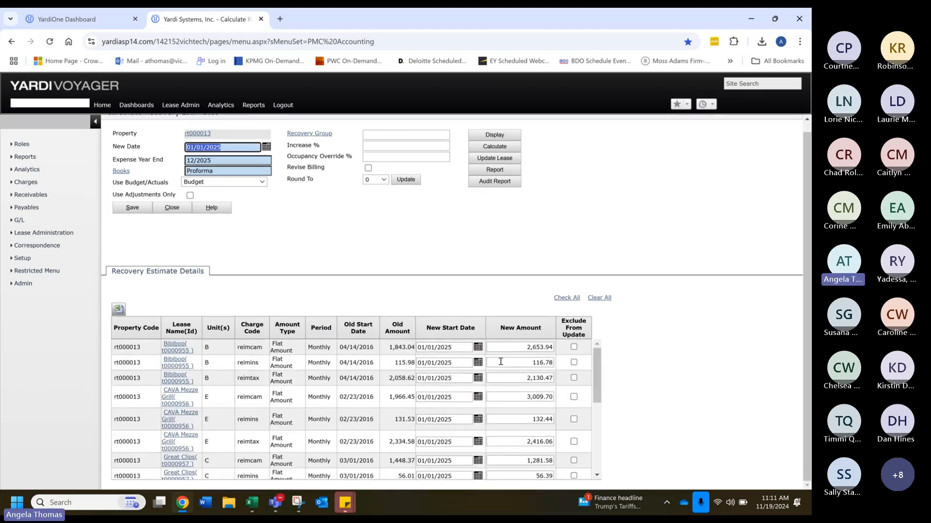
scroll(500, 364, "down", 5)
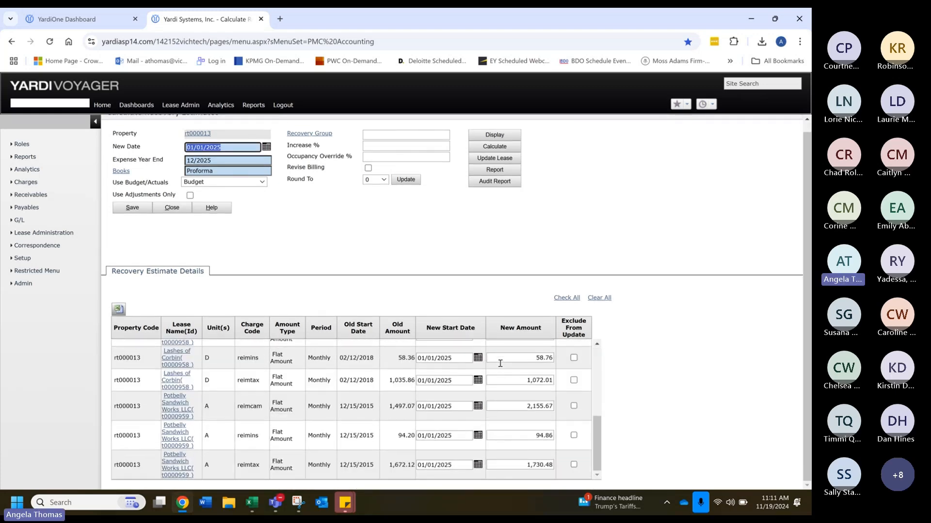
scroll(499, 367, "up", 5)
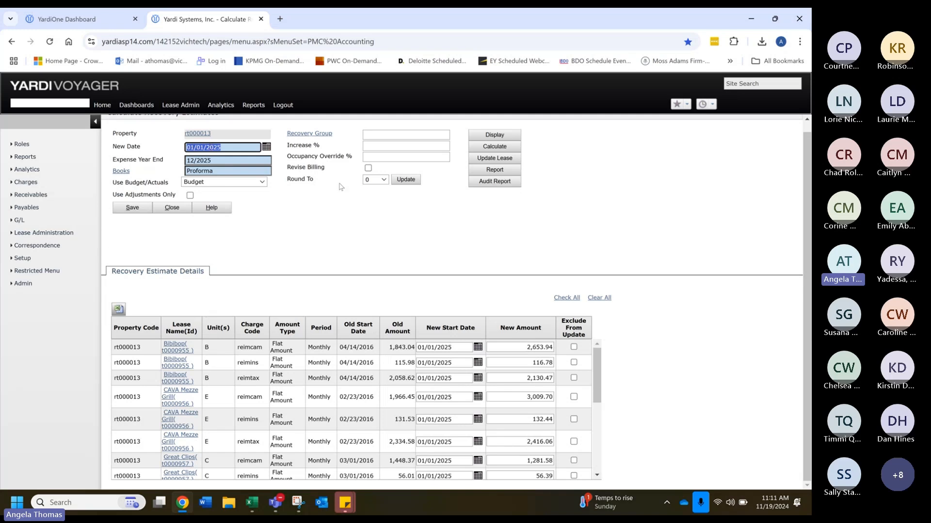
Step: Open Commercial Tenancy Schedule I for property rt000013 with an as-of date of 01/01/2025
left_click(26, 170)
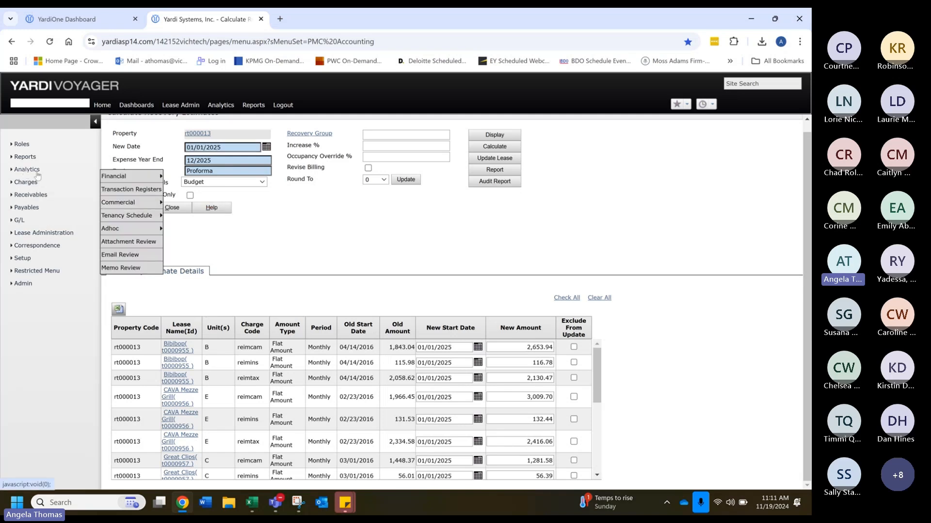
mouse_move(128, 207)
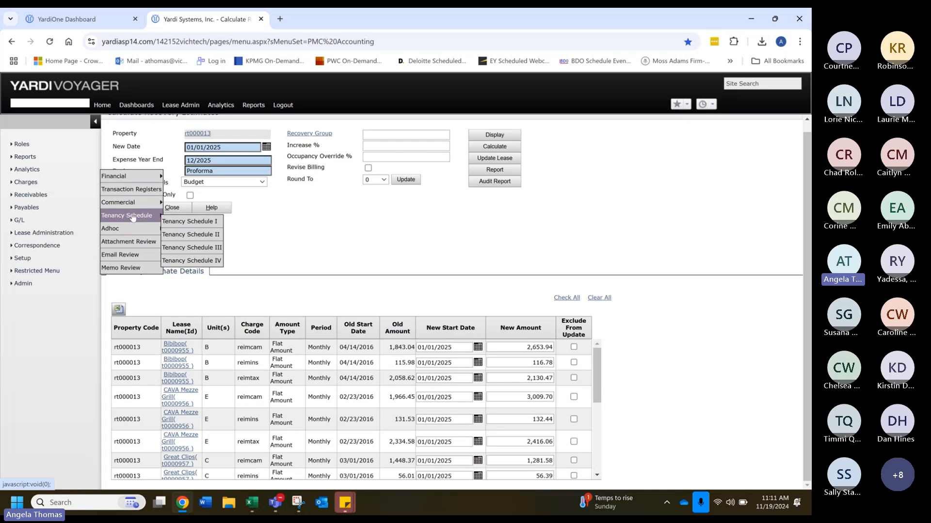
left_click(178, 219)
key("Tab")
type("013")
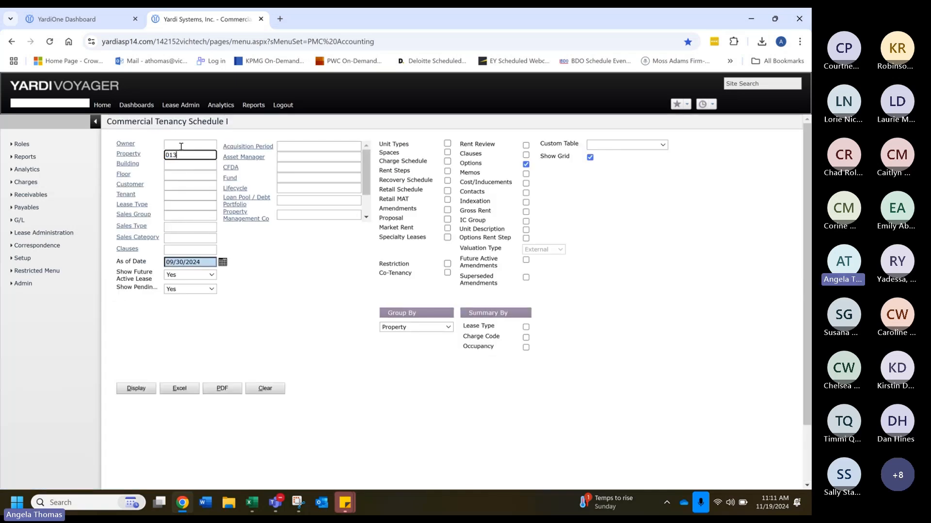
left_click(212, 166)
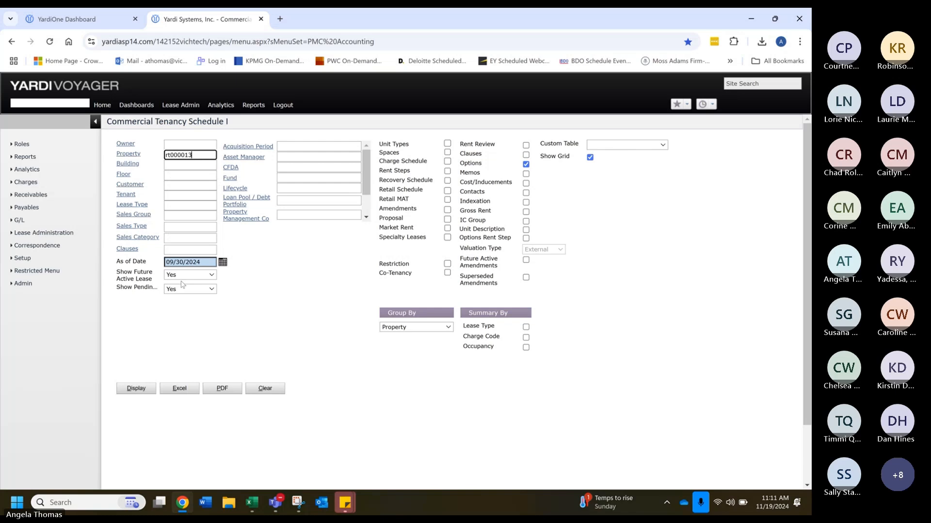
type("0")
type("1/01/2025")
key("Return")
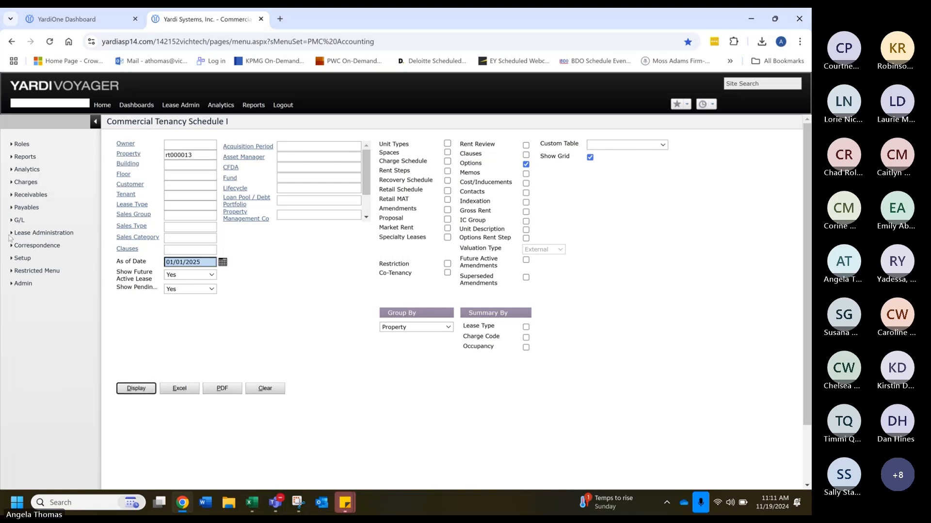
Step: Set future active and pending leases to No, replace Options with Charge Schedule, and display the tenancy schedule
left_click(189, 275)
left_click(189, 290)
left_click(189, 290)
left_click(188, 305)
left_click(526, 165)
left_click(447, 161)
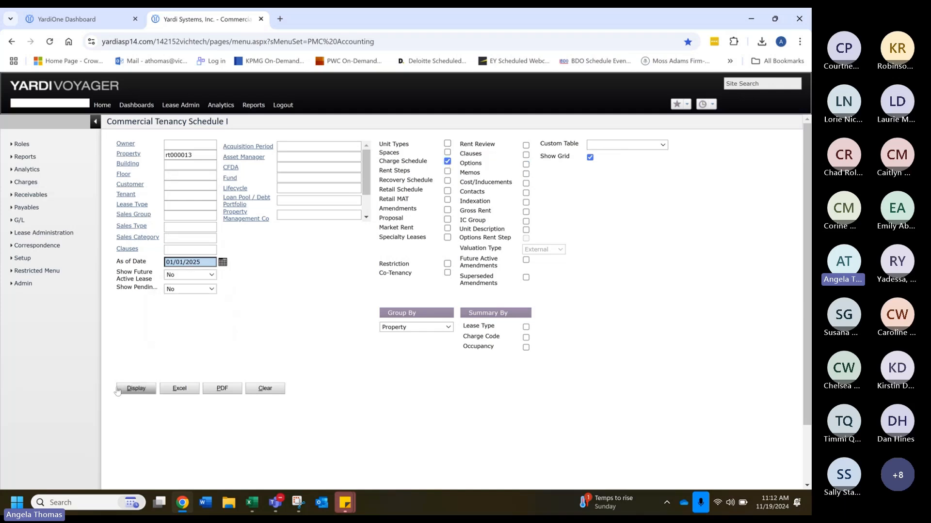
left_click(136, 388)
Step: Examine each tenant's reimcam, reimins and reimtax charges, start dates and monthly amounts in the tenancy schedule
scroll(514, 344, "down", 1)
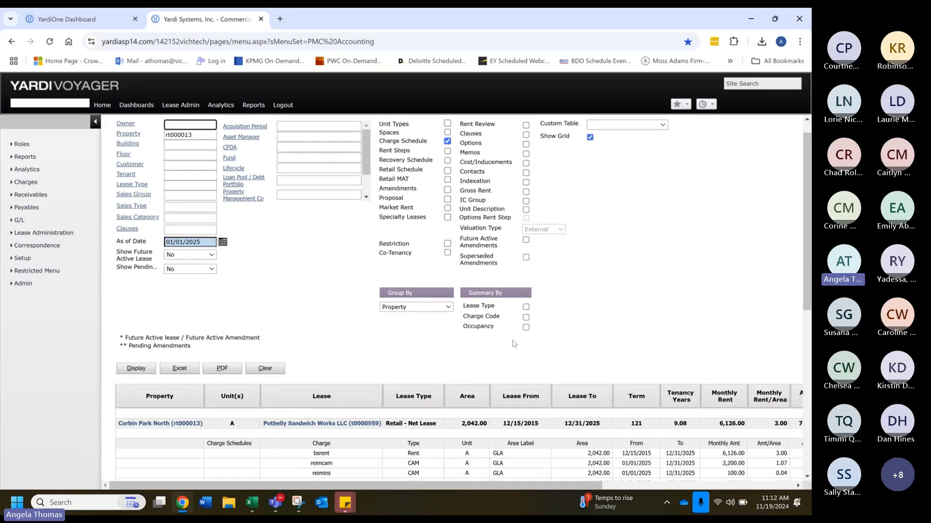
scroll(514, 345, "down", 2)
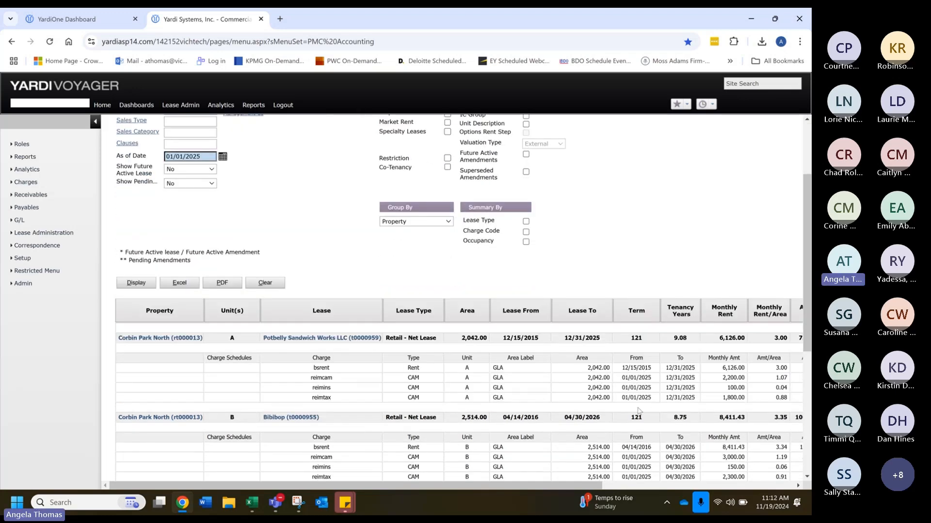
left_click_drag(542, 485, 647, 486)
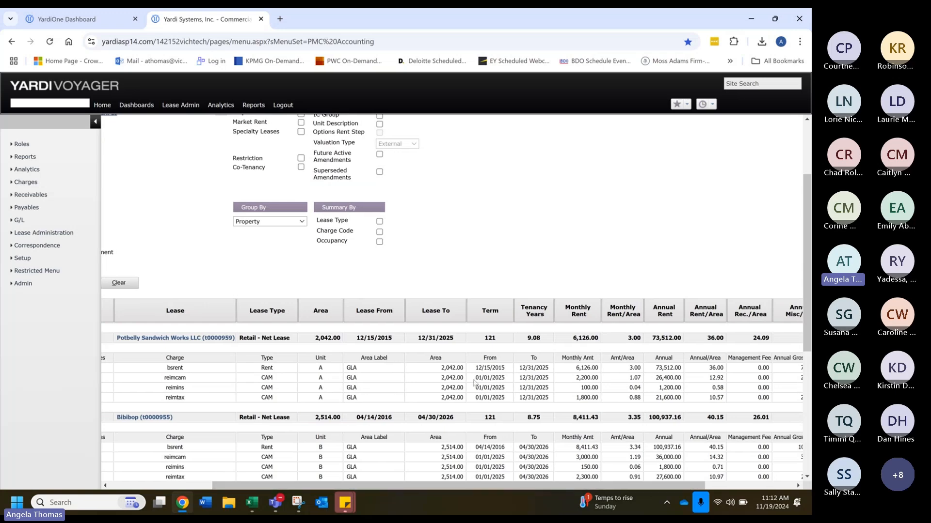
scroll(496, 406, "down", 5)
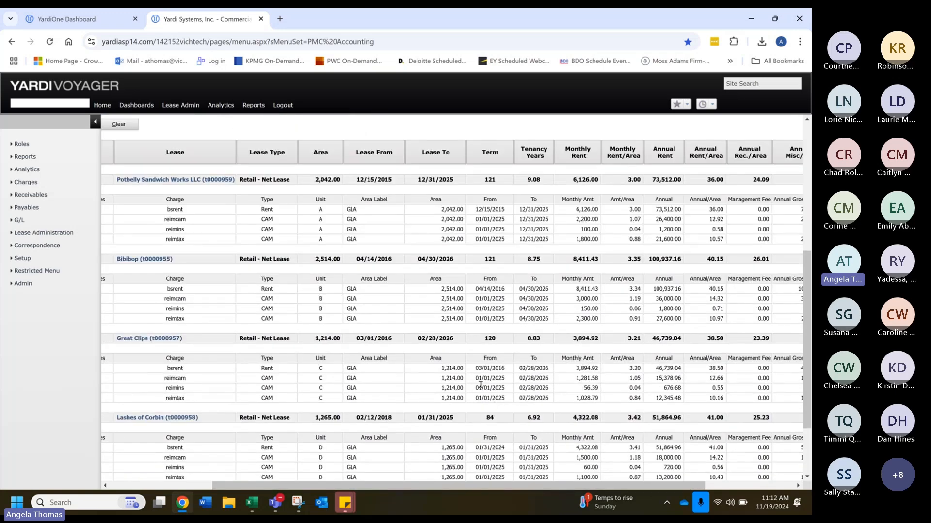
scroll(480, 391, "down", 1)
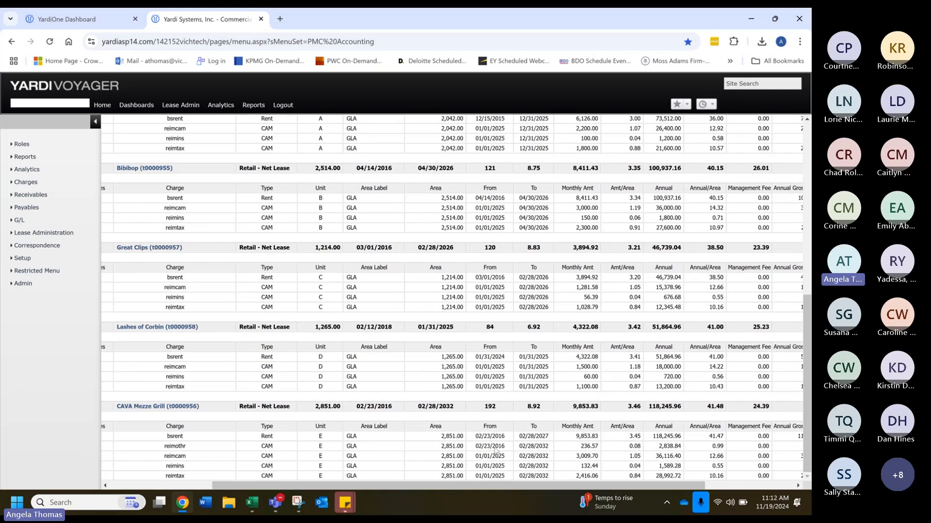
scroll(489, 454, "up", 8)
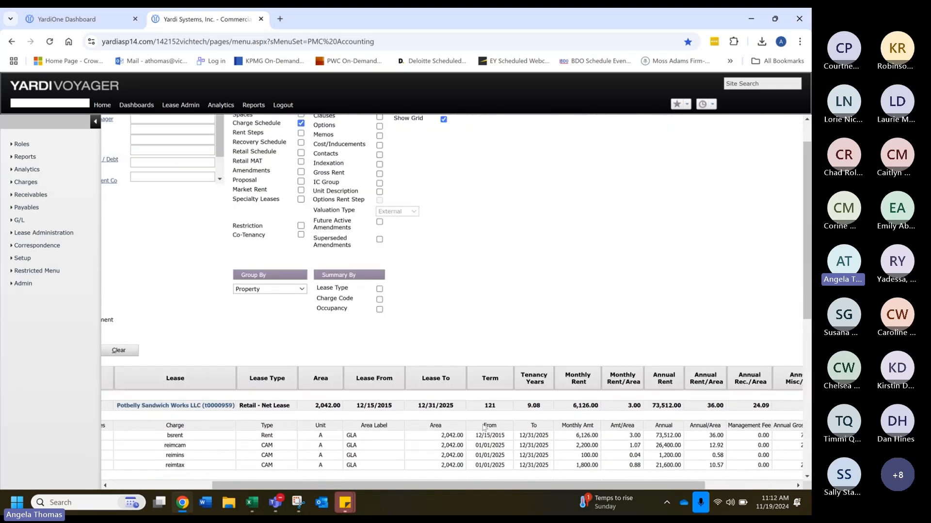
scroll(488, 426, "down", 4)
scroll(487, 425, "down", 2)
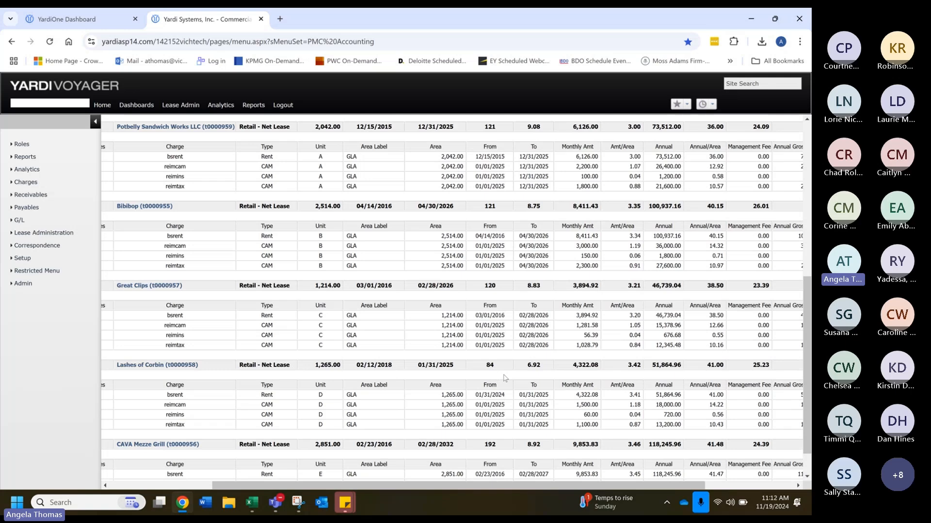
scroll(582, 362, "up", 3)
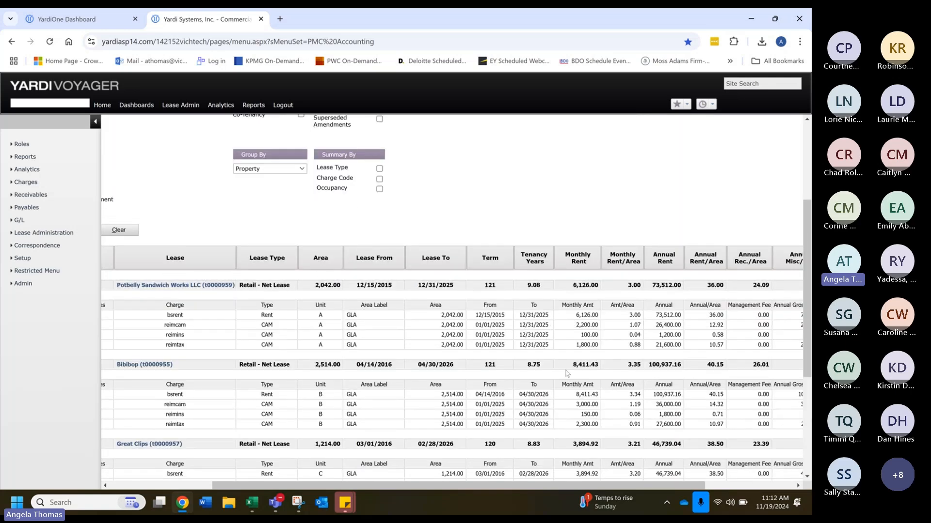
scroll(592, 458, "down", 4)
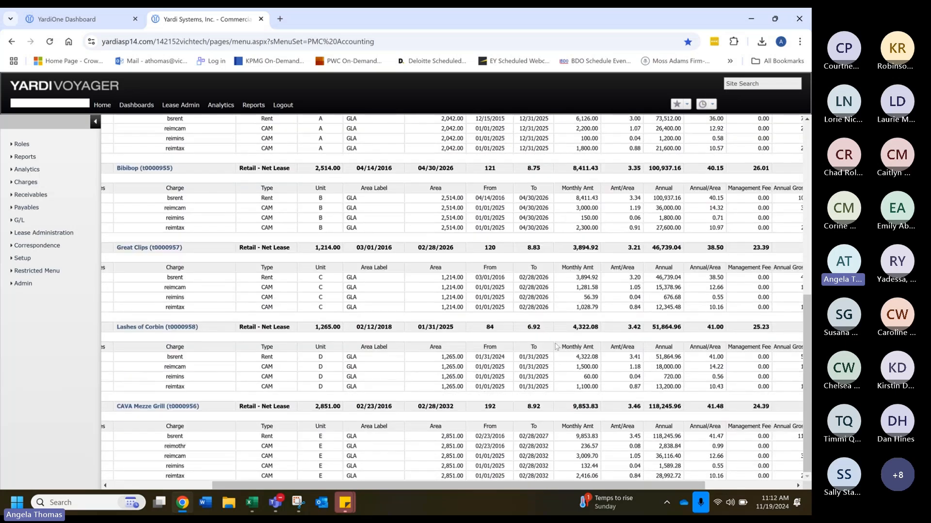
scroll(566, 383, "up", 2)
scroll(567, 382, "up", 5)
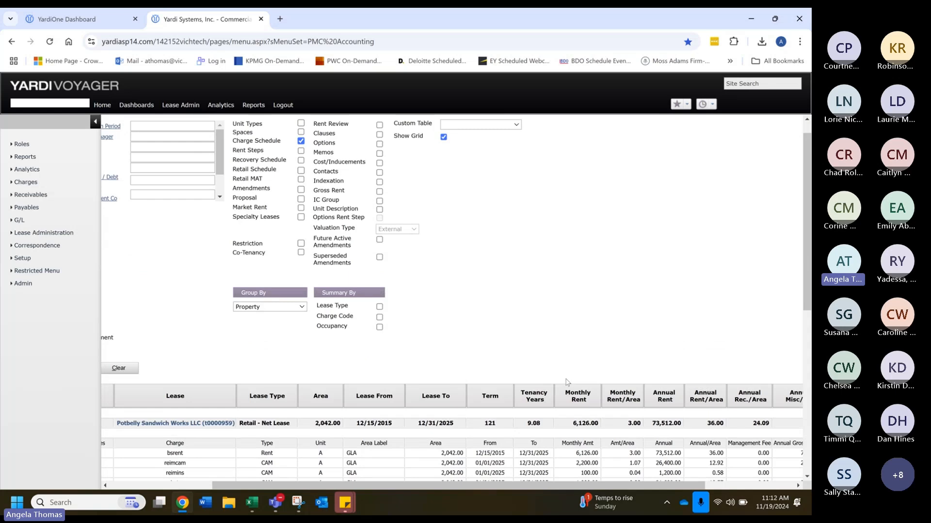